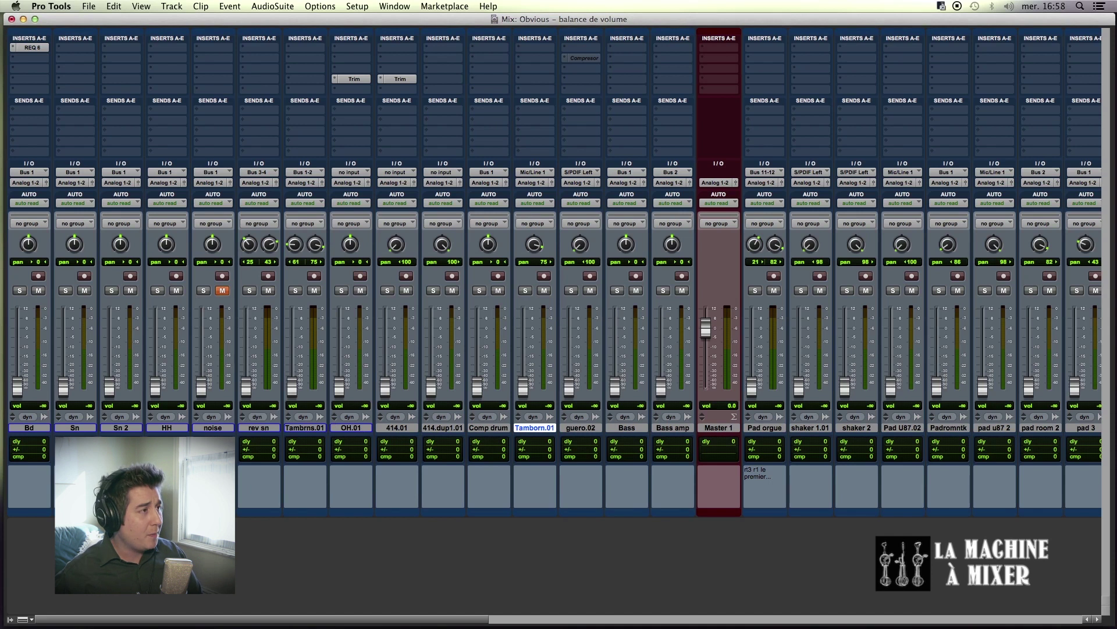
Look through the mixer channels and the full-length track timeline to find the busiest section of the song
{"action": "scroll", "coordinate": [615, 470], "scroll_direction": "right", "scroll_amount": 2}
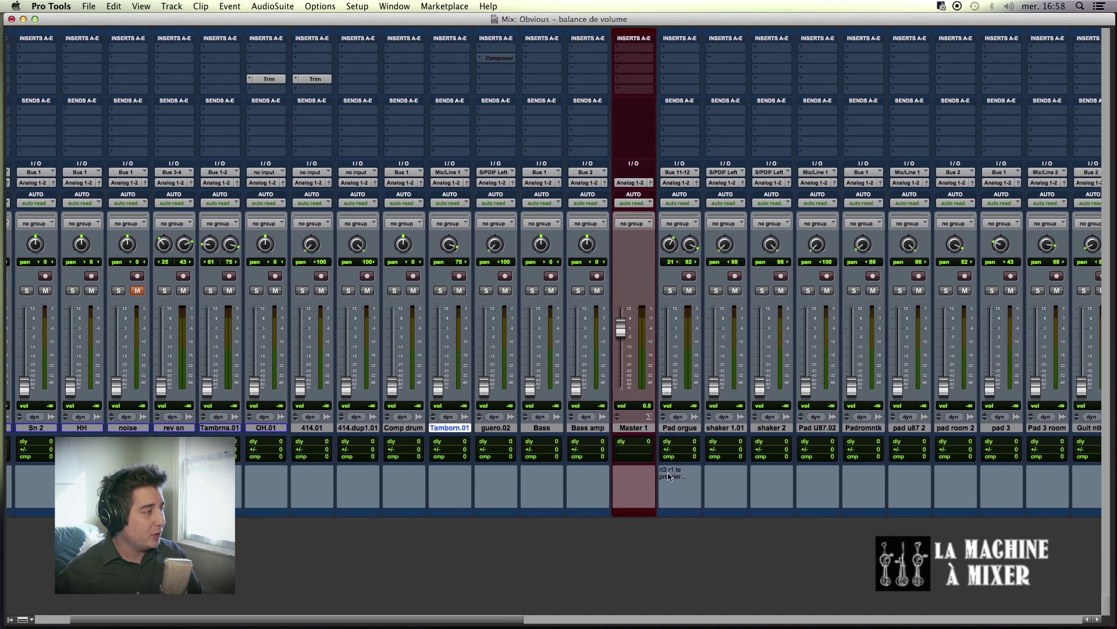
{"action": "scroll", "coordinate": [668, 472], "scroll_direction": "right", "scroll_amount": 8}
{"action": "scroll", "coordinate": [742, 463], "scroll_direction": "right", "scroll_amount": 10}
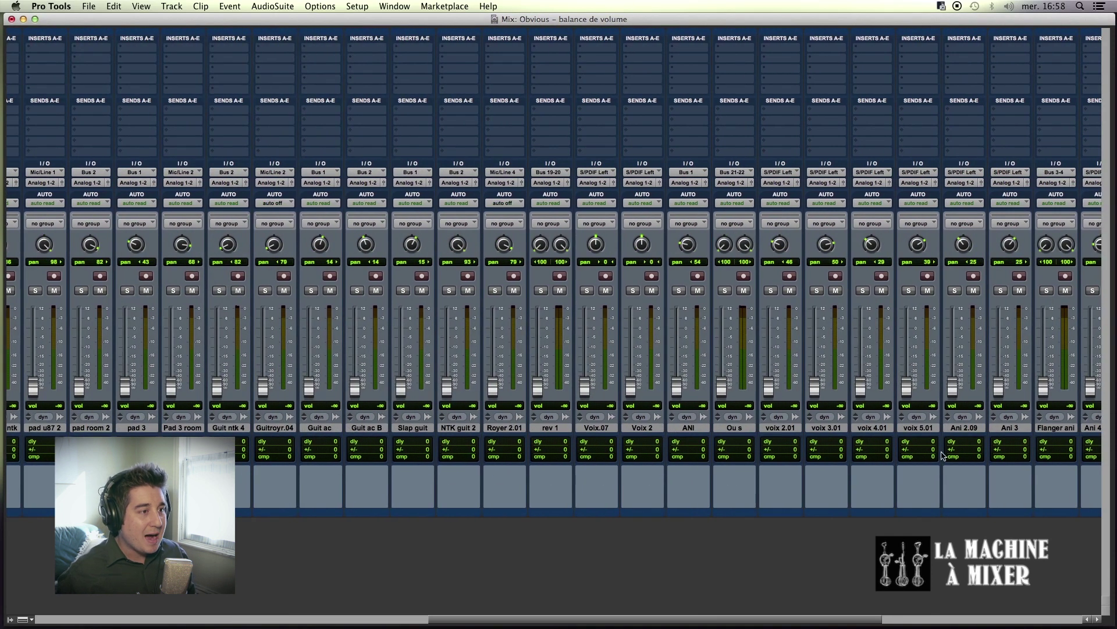
{"action": "key", "text": "super+equal"}
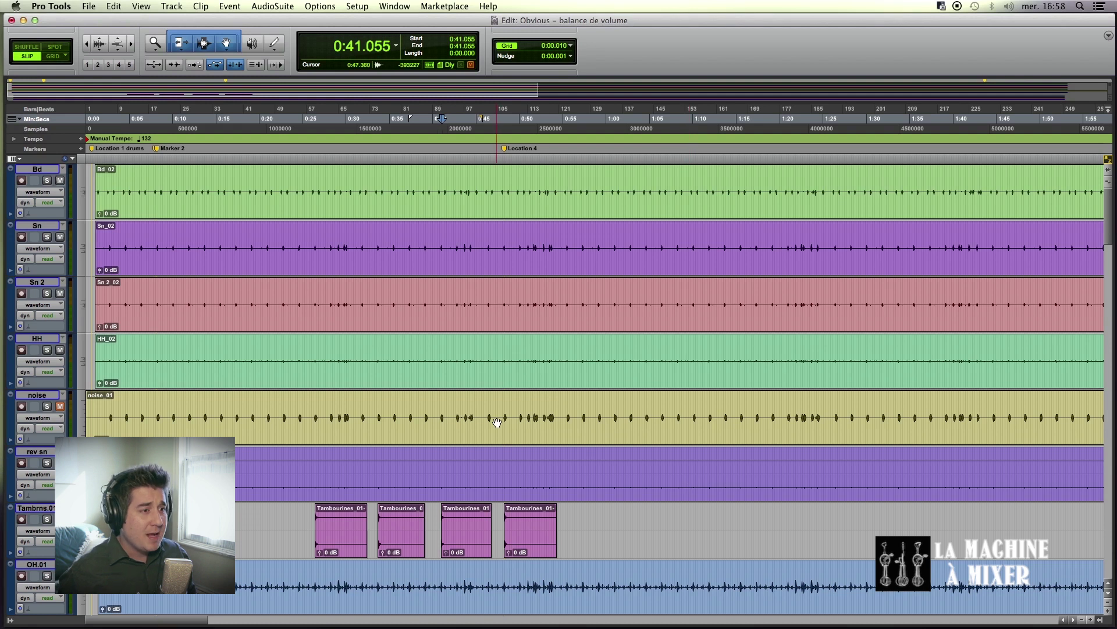
{"action": "key", "text": "super+bracketleft"}
{"action": "key", "text": "super+bracketleft"}
{"action": "key", "text": "super+bracketleft"}
{"action": "scroll", "coordinate": [225, 374], "scroll_direction": "down", "scroll_amount": 10}
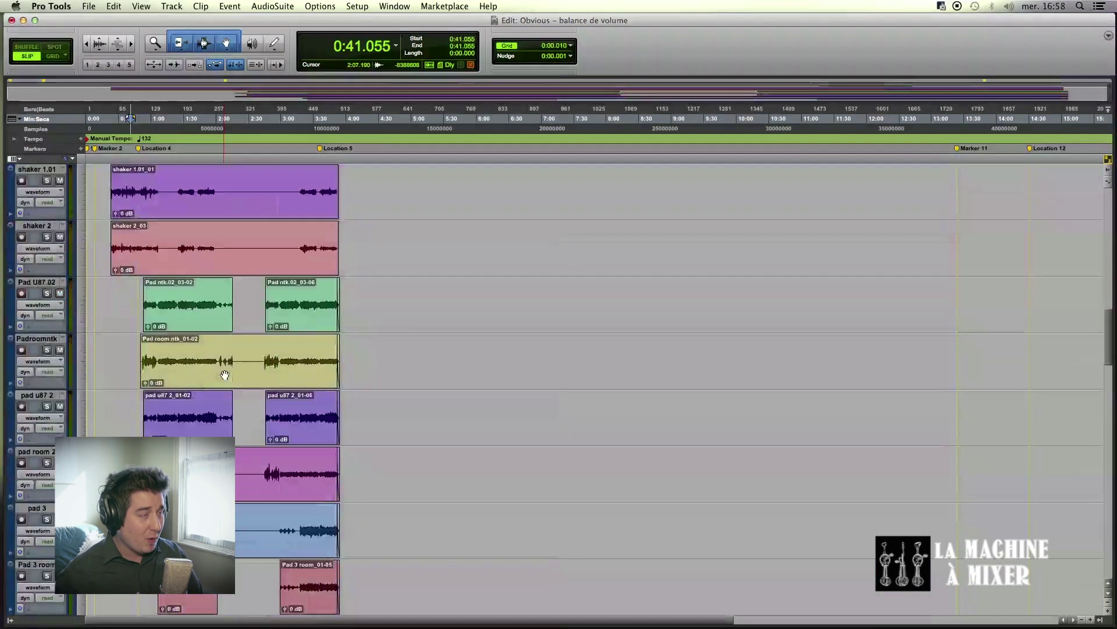
{"action": "scroll", "coordinate": [224, 374], "scroll_direction": "down", "scroll_amount": 1}
Select the final section of the pad u87 2 track from 3:19.371 to 3:52.510, and return to the first channels of the mixer
{"action": "left_click", "coordinate": [316, 346]}
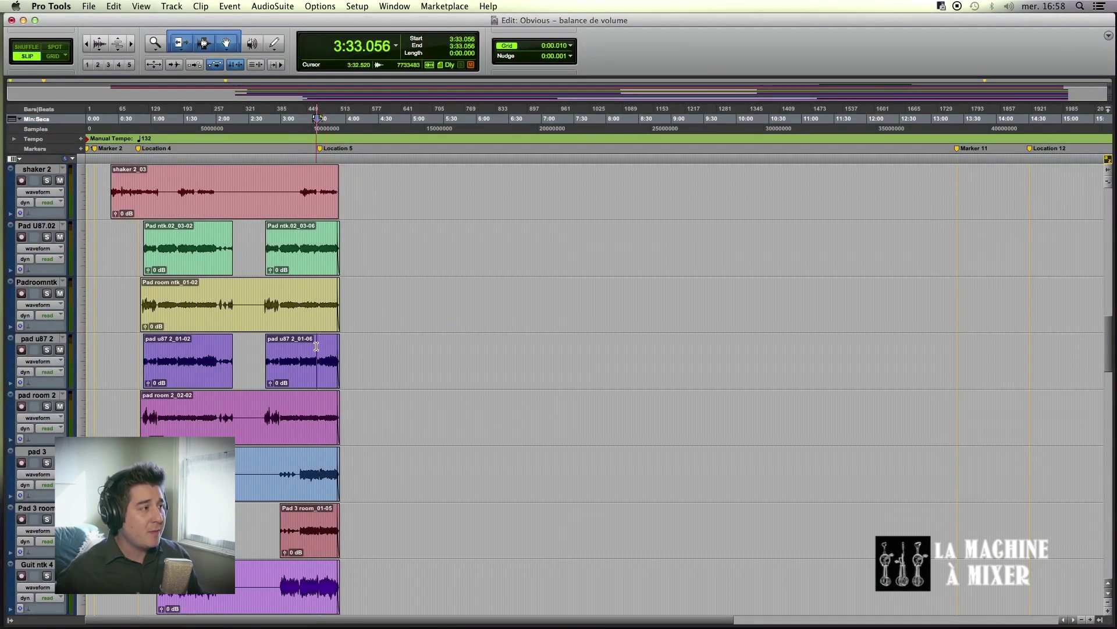
{"action": "key", "text": "super+bracketright"}
{"action": "key", "text": "super+bracketright"}
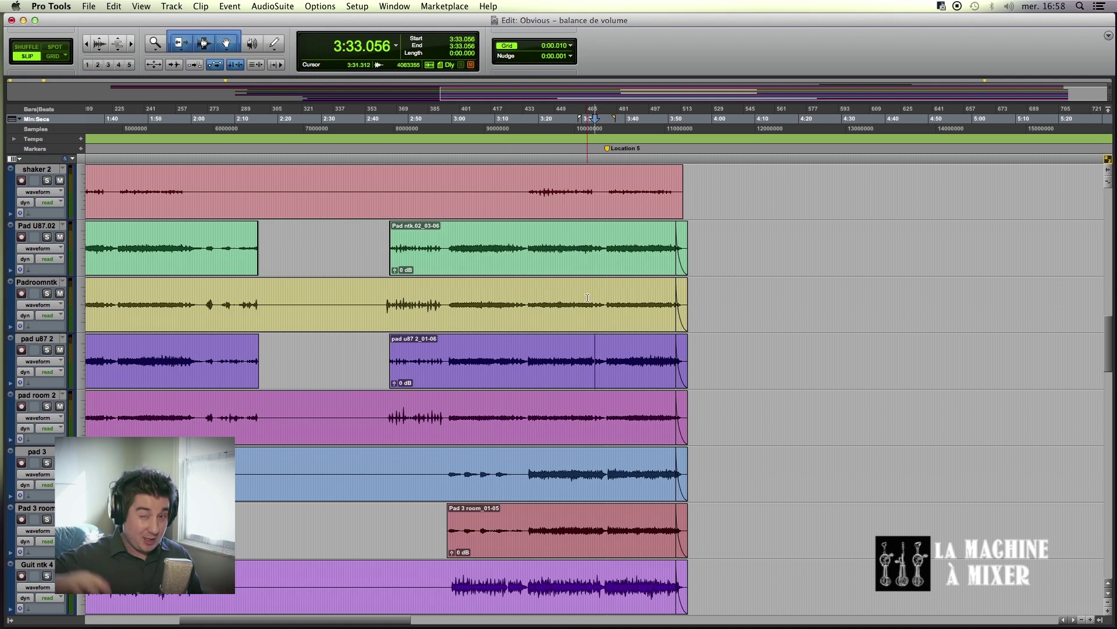
{"action": "mouse_move", "coordinate": [674, 351]}
{"action": "left_mouse_down"}
{"action": "mouse_move", "coordinate": [581, 361]}
{"action": "mouse_move", "coordinate": [703, 352]}
{"action": "mouse_move", "coordinate": [680, 365]}
{"action": "left_mouse_up"}
{"action": "key", "text": "super+z"}
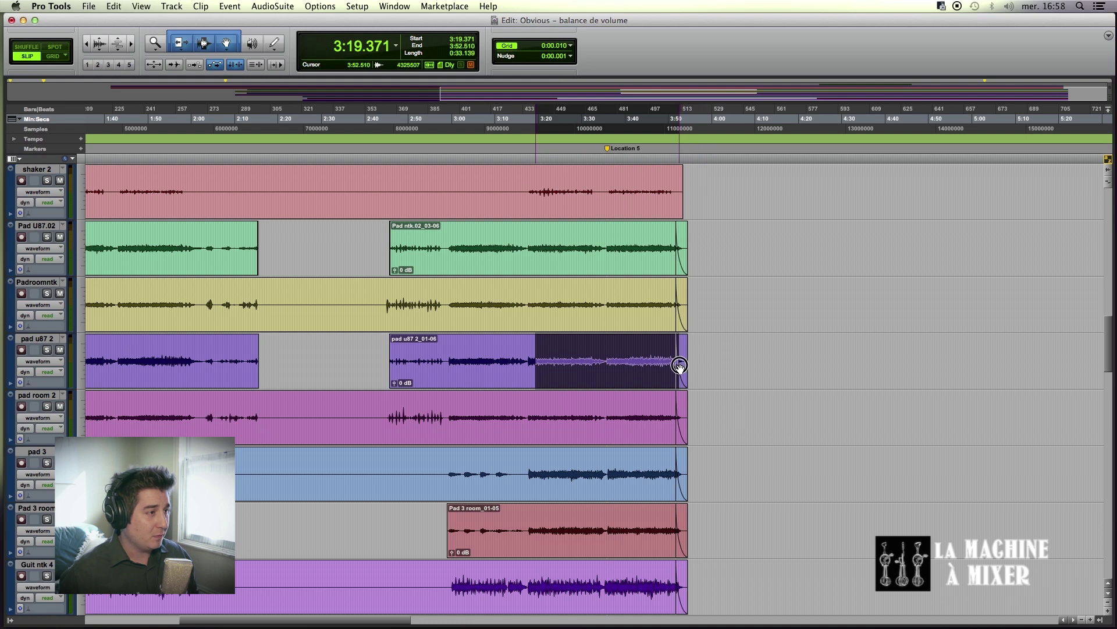
{"action": "key", "text": "super+equal"}
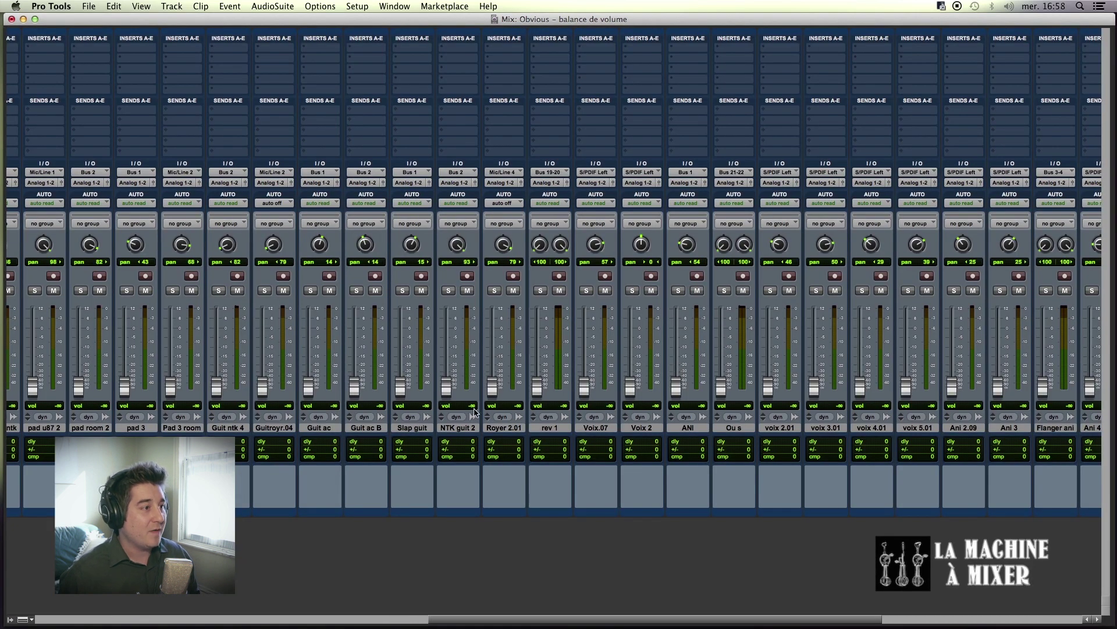
{"action": "left_click_drag", "start_coordinate": [433, 624], "coordinate": [0, 602]}
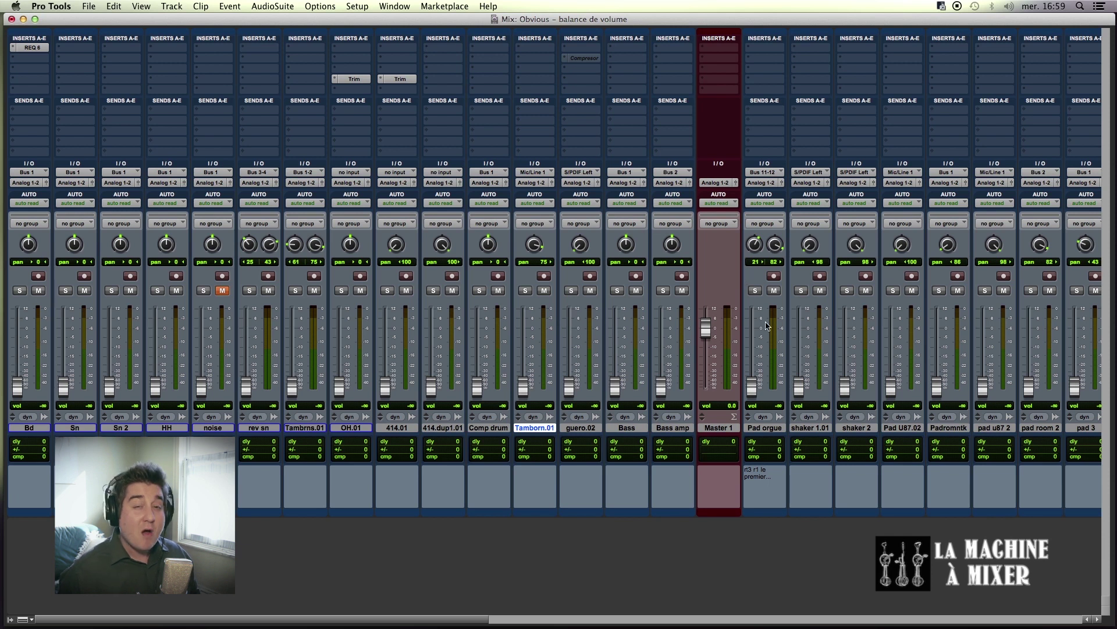
Try lowering the Master 1 fader a few decibels, and reset it to 0.0 dB
{"action": "left_click_drag", "start_coordinate": [707, 332], "coordinate": [706, 341]}
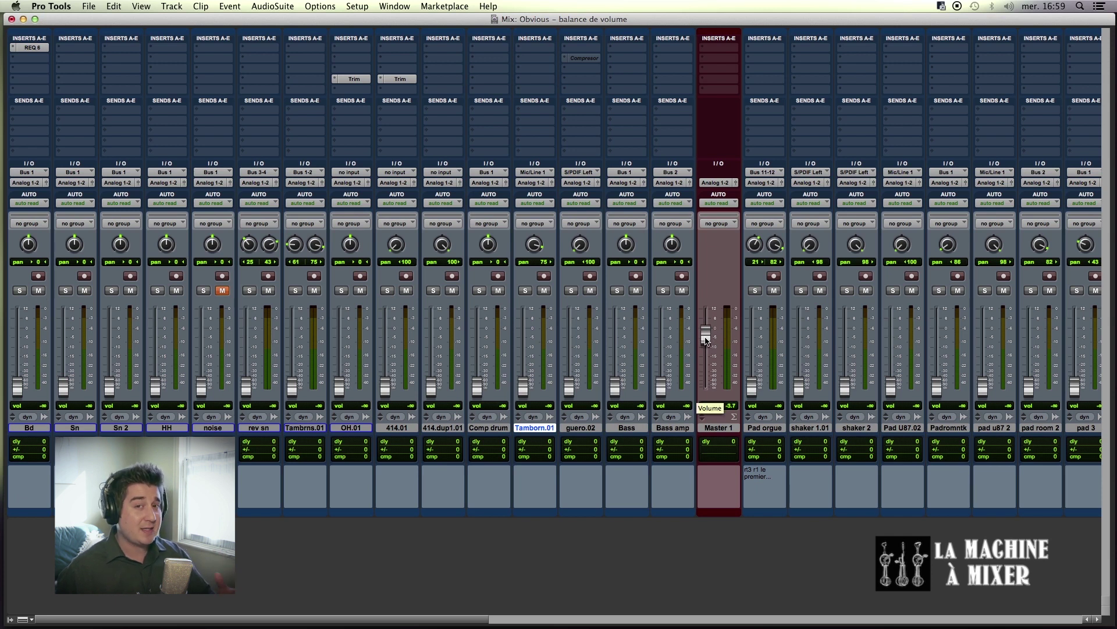
{"action": "left_click", "coordinate": [706, 341], "text": "alt"}
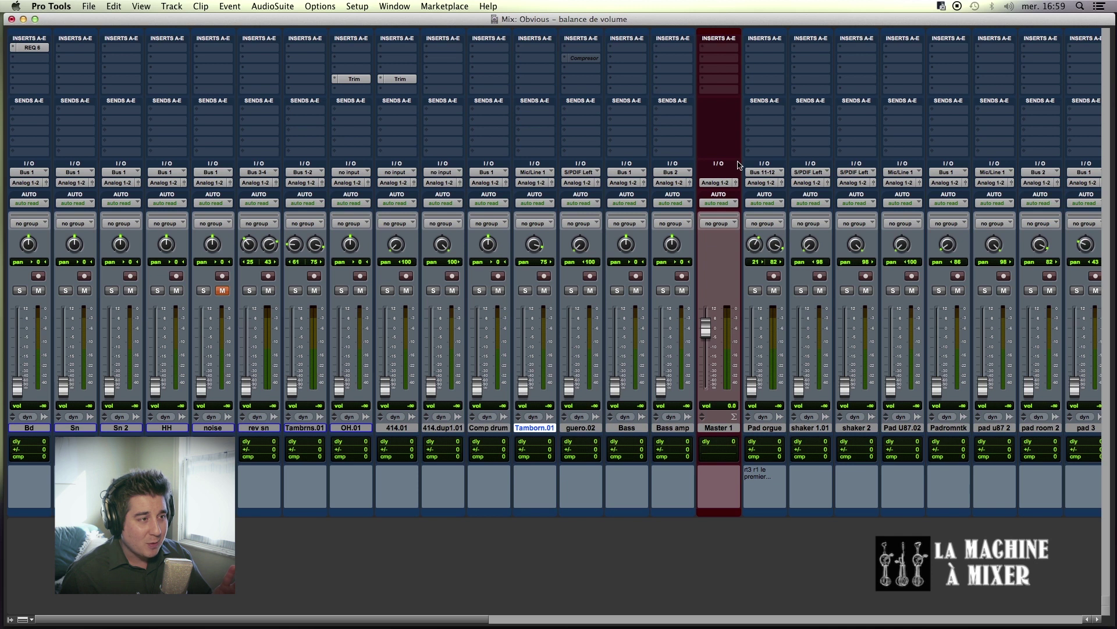
Insert the stereo PAZ- Meters sound field plug-in on insert E of Master 1, and make it inactive with its window closed
{"action": "left_click", "coordinate": [727, 89]}
{"action": "mouse_move", "coordinate": [797, 109]}
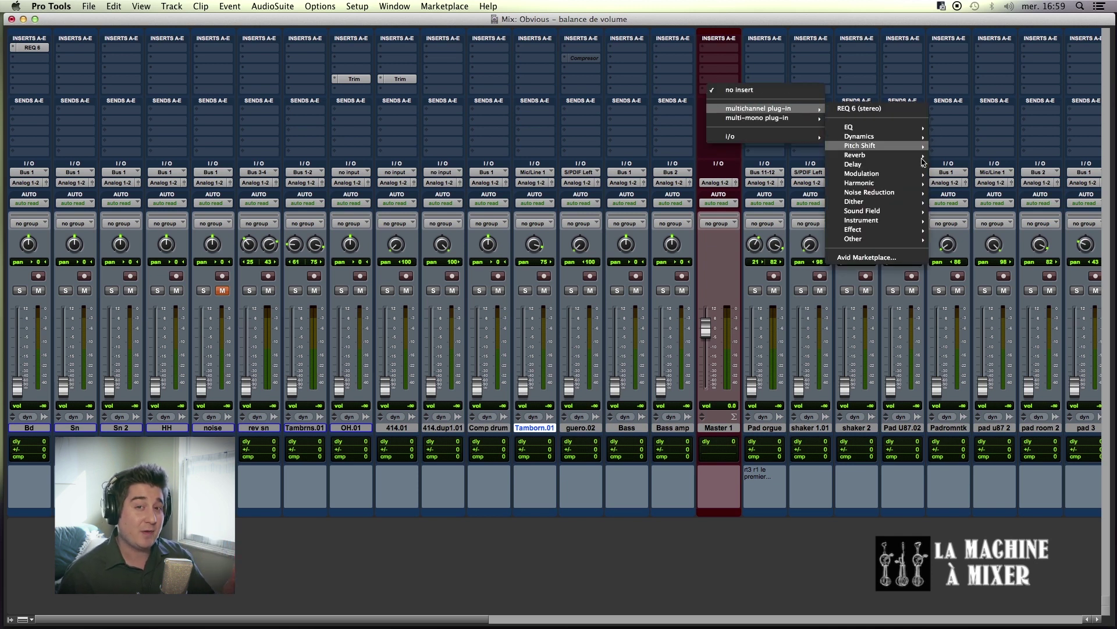
{"action": "mouse_move", "coordinate": [905, 213]}
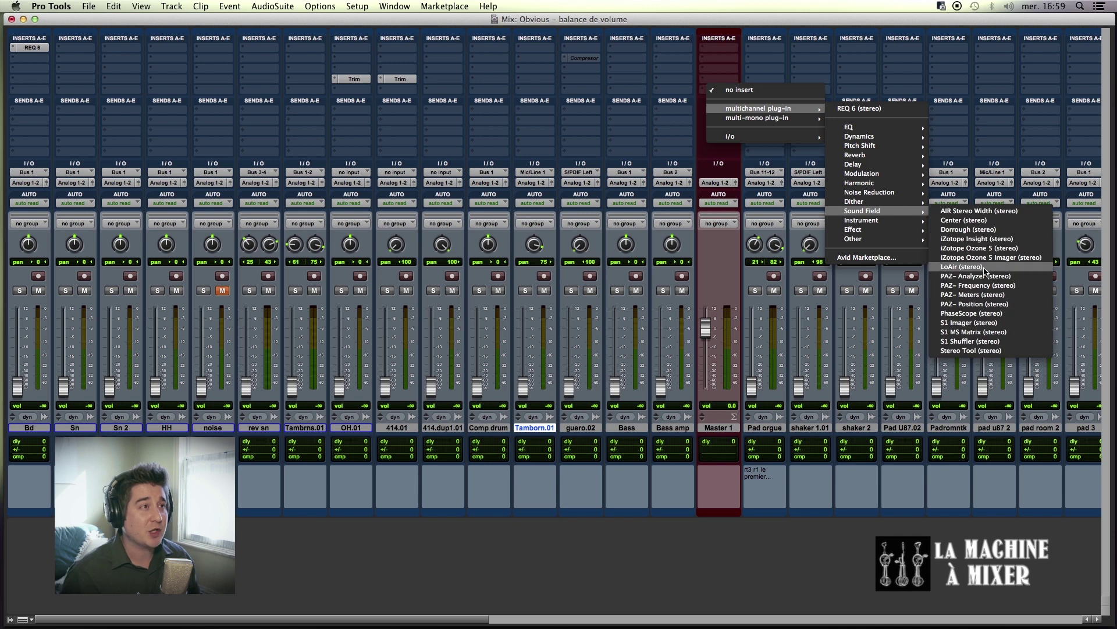
{"action": "left_click", "coordinate": [978, 295]}
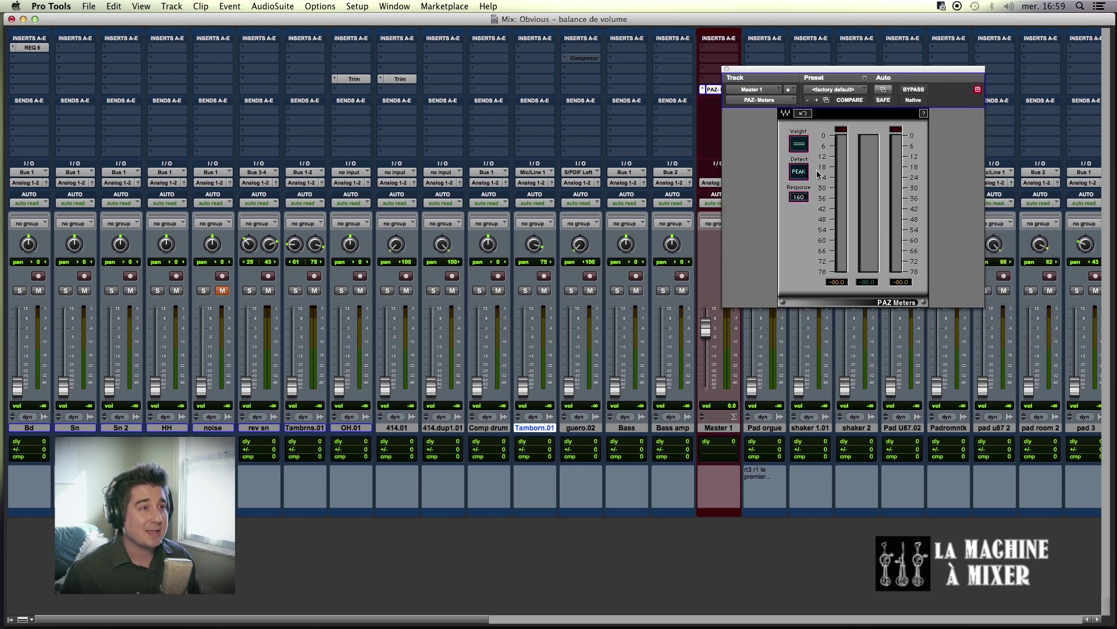
{"action": "left_click_drag", "start_coordinate": [860, 74], "coordinate": [729, 85]}
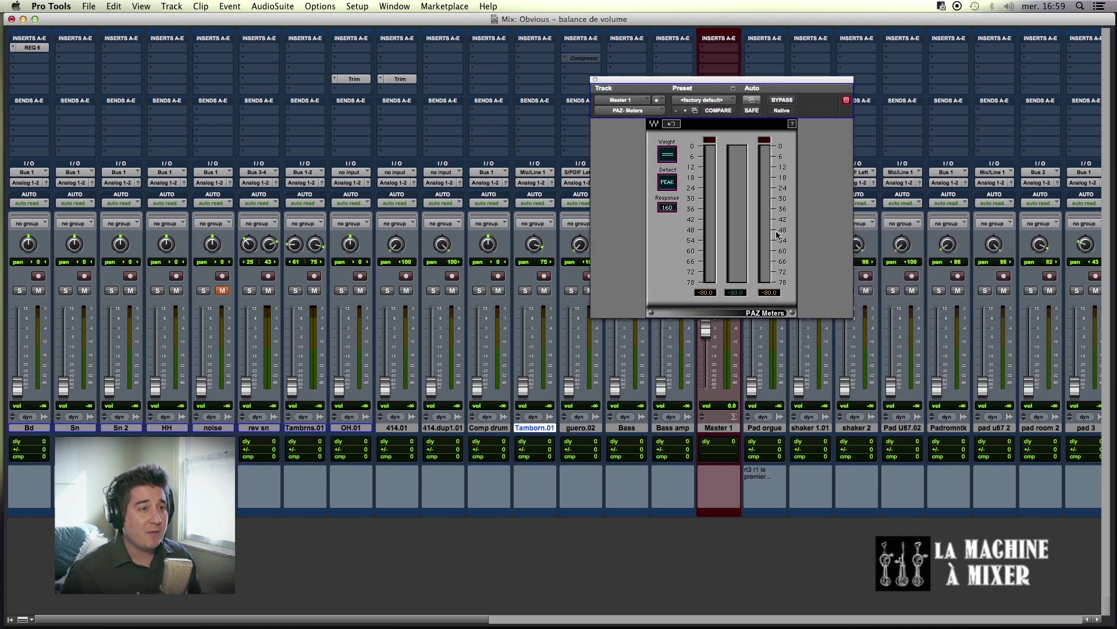
{"action": "left_click", "coordinate": [595, 80]}
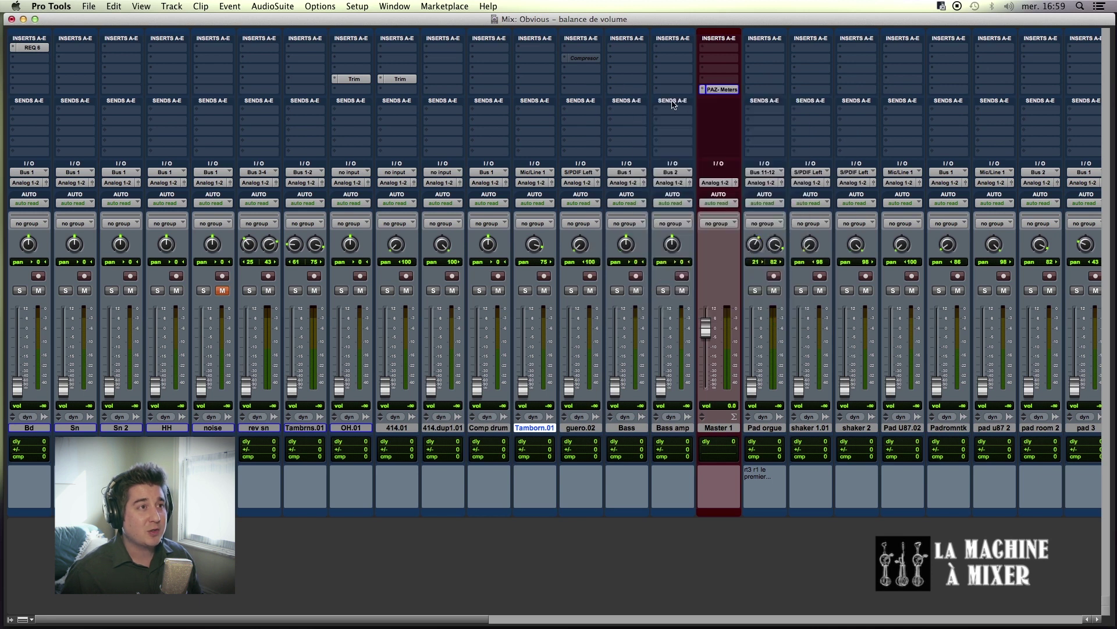
{"action": "left_click", "coordinate": [724, 90], "text": "ctrl+super"}
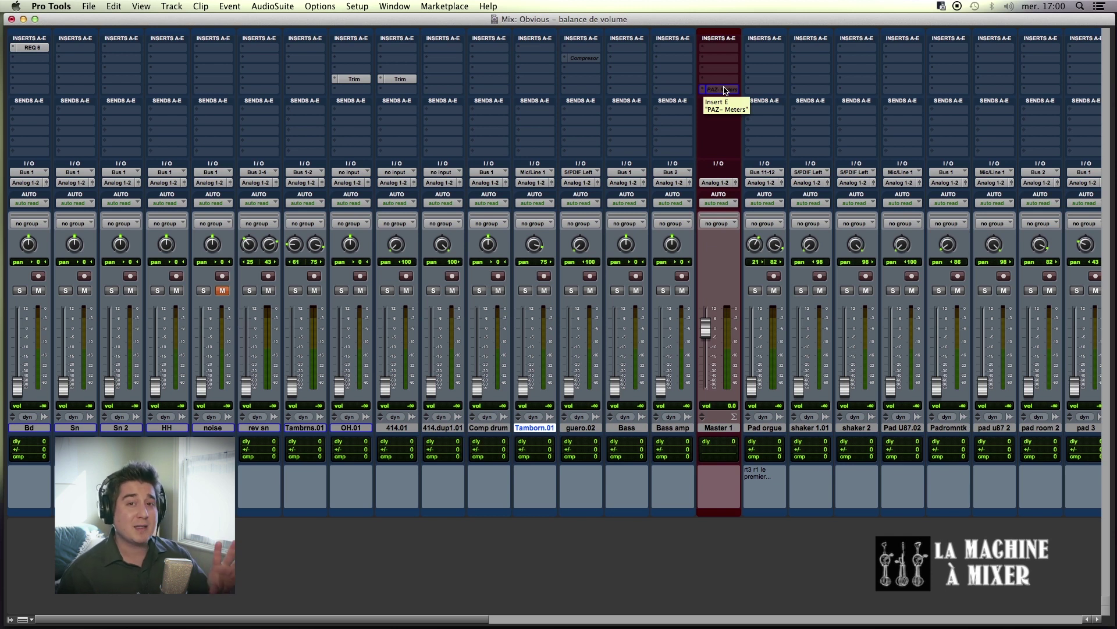
Set the drum faders Bd to -4.9 dB, Sn to -4.3 dB, Sn 2 to -6.8 dB and HH to -10.7 dB
{"action": "left_click_drag", "start_coordinate": [18, 386], "coordinate": [17, 344]}
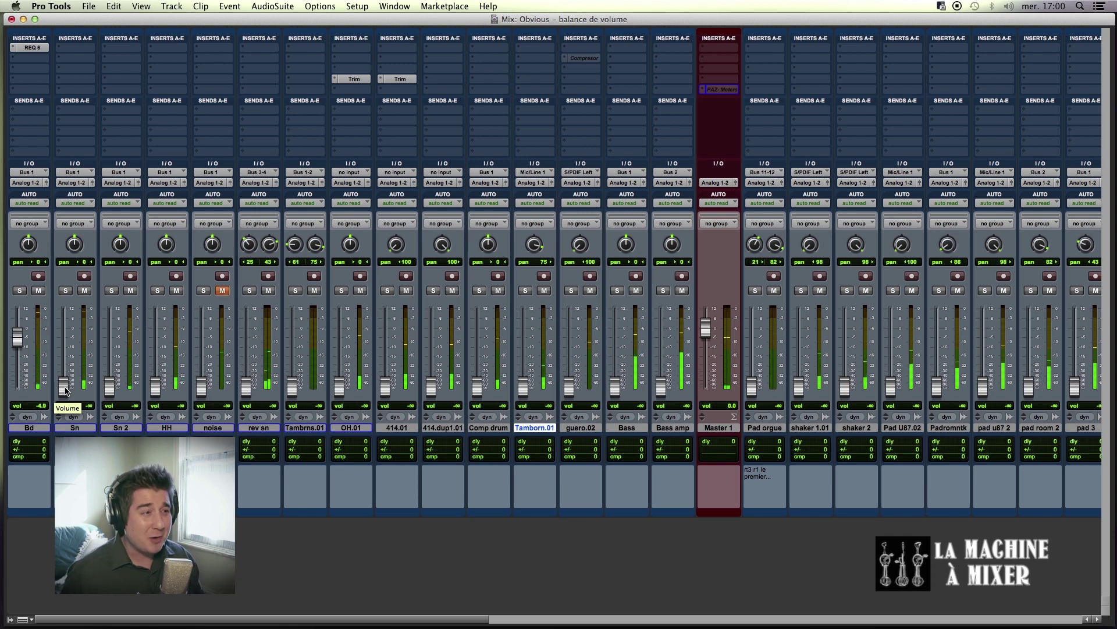
{"action": "left_click_drag", "start_coordinate": [65, 390], "coordinate": [64, 338]}
{"action": "left_click_drag", "start_coordinate": [111, 389], "coordinate": [110, 340]}
{"action": "left_click_drag", "start_coordinate": [157, 387], "coordinate": [155, 349]}
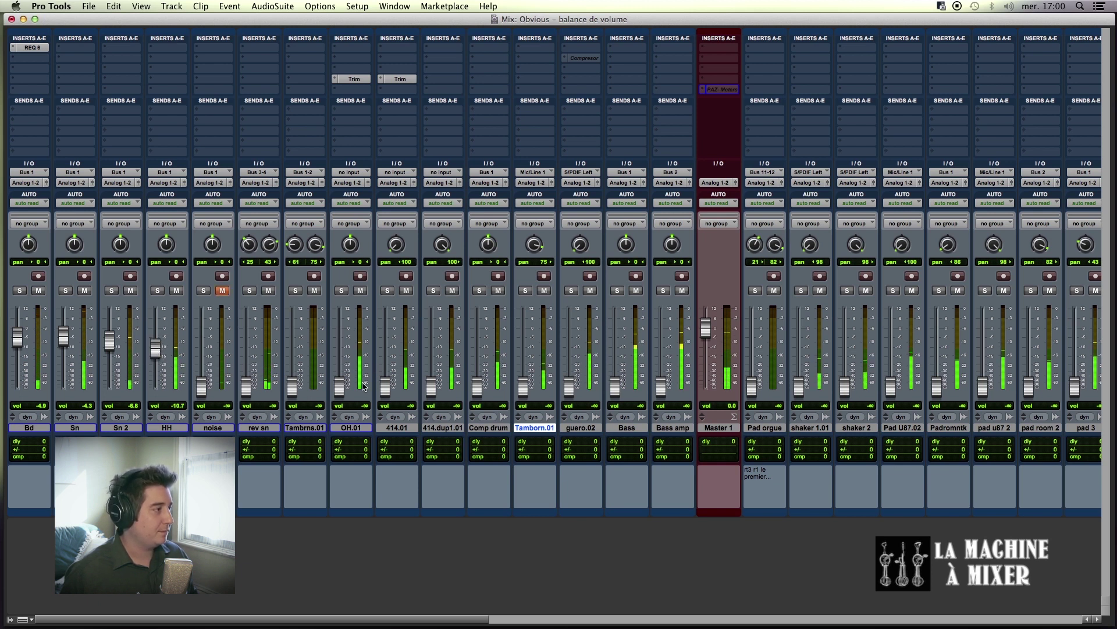
Set the faders of OH.01 to -12.3, 414.01 to -12.9, 414.dup1.01 to -13.2, rev sn to -15.8 and Comp drum to -17.1 dB
{"action": "left_click_drag", "start_coordinate": [345, 387], "coordinate": [342, 352]}
{"action": "left_click_drag", "start_coordinate": [384, 387], "coordinate": [384, 348]}
{"action": "left_click_drag", "start_coordinate": [433, 390], "coordinate": [430, 358]}
{"action": "left_click_drag", "start_coordinate": [246, 386], "coordinate": [247, 359]}
{"action": "left_click", "coordinate": [247, 359]}
{"action": "left_click_drag", "start_coordinate": [477, 386], "coordinate": [480, 367]}
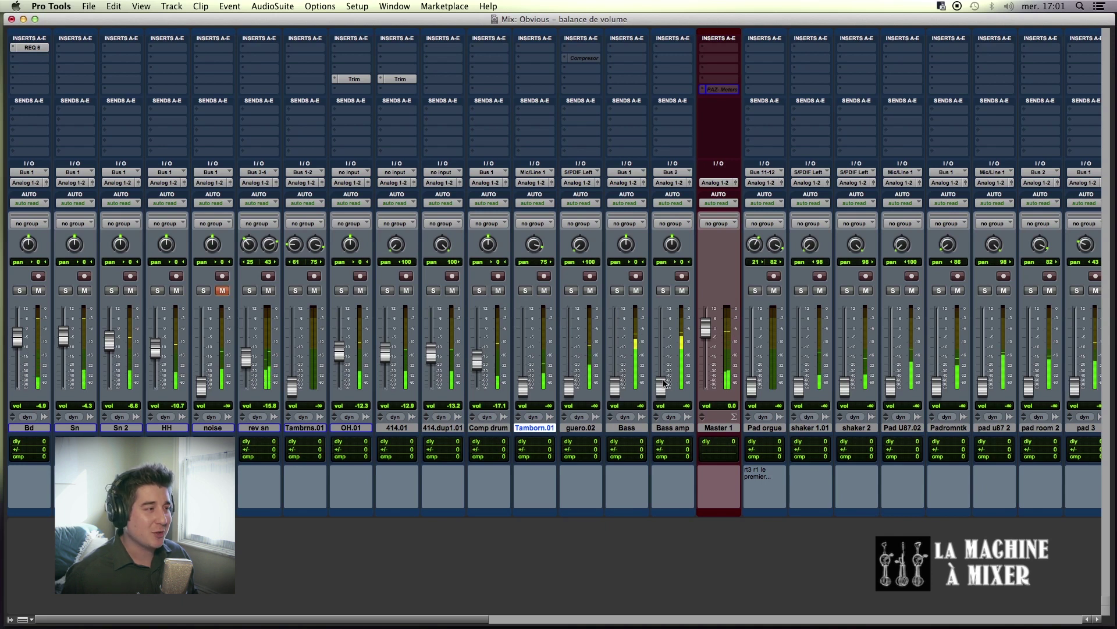
Set the Bass fader to about -9.8 dB, rev sn to -18.2 dB and Bass amp to -16.8 dB
{"action": "left_click", "coordinate": [617, 389]}
{"action": "left_click_drag", "start_coordinate": [617, 389], "coordinate": [617, 354]}
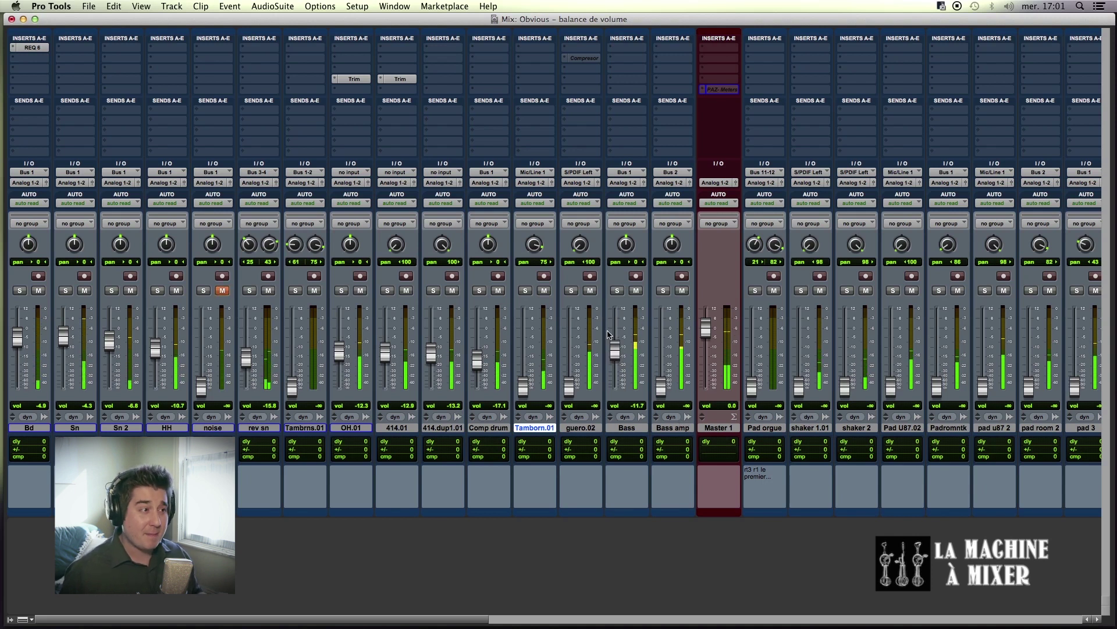
{"action": "left_click_drag", "start_coordinate": [618, 355], "coordinate": [619, 351]}
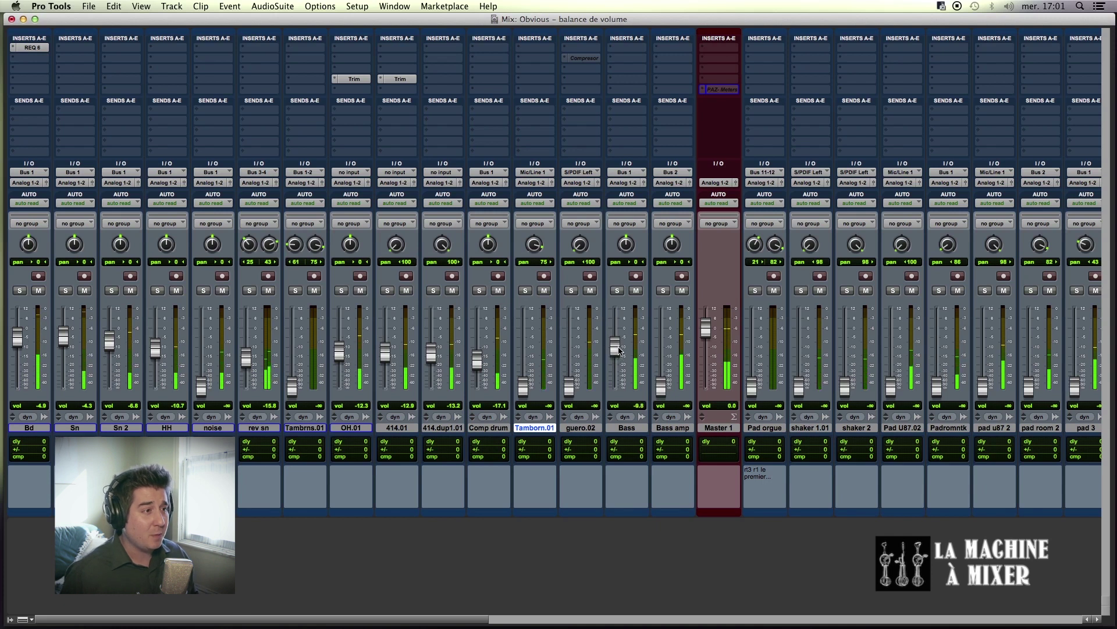
{"action": "left_click_drag", "start_coordinate": [247, 361], "coordinate": [248, 365]}
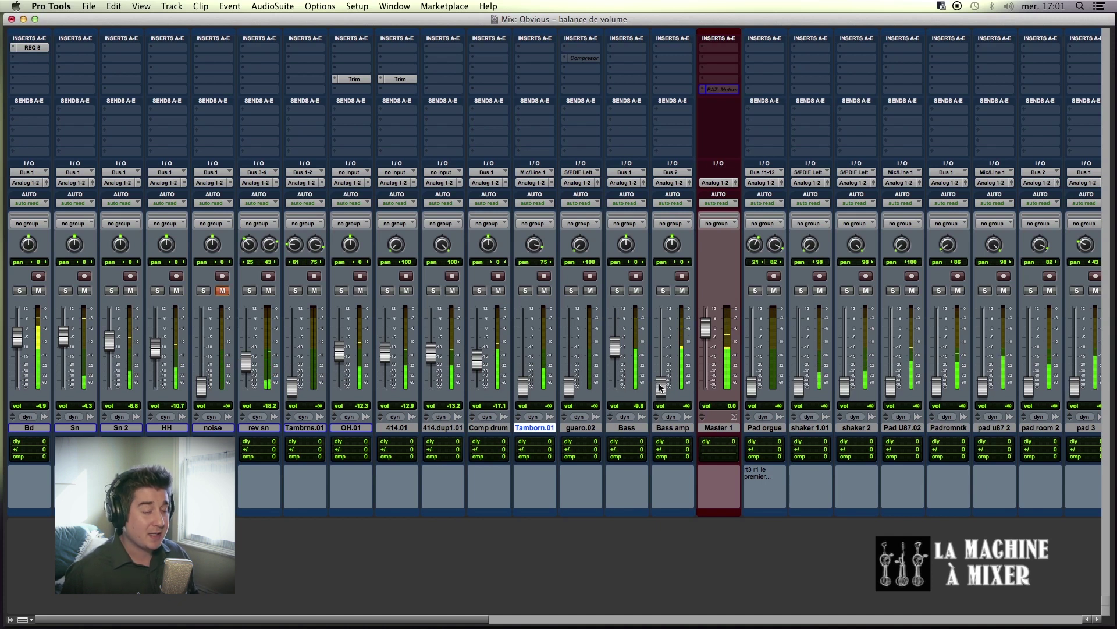
{"action": "left_click_drag", "start_coordinate": [661, 385], "coordinate": [618, 351]}
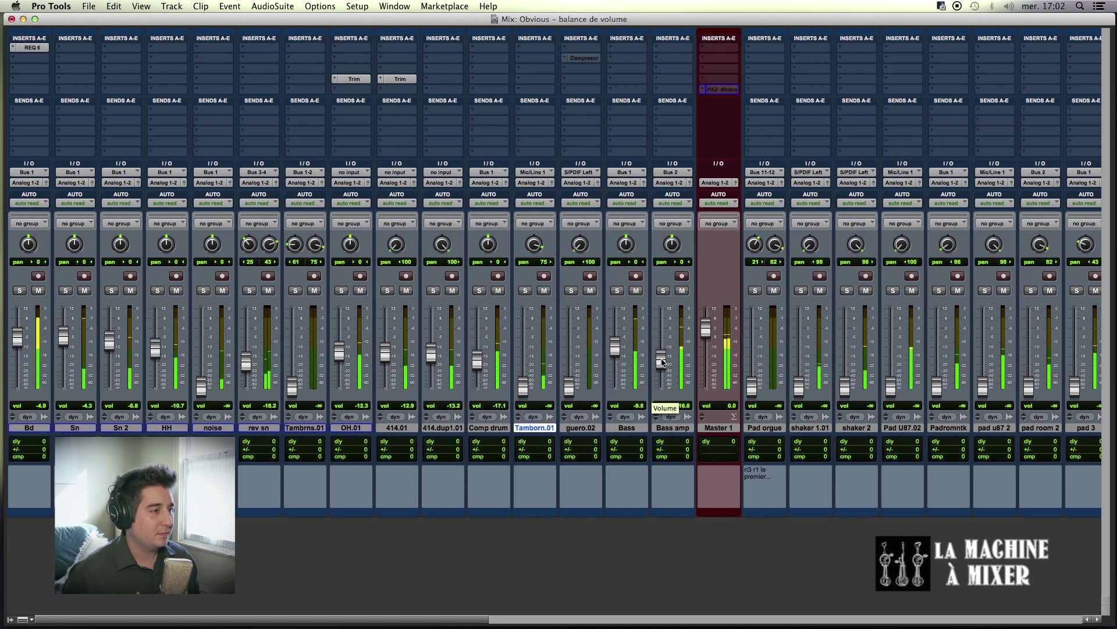
Set the percussion faders Tamborn.01 to -17.1, guero.02 to -20.5, shaker 1.01 to about -15.8 and shaker 2 to -18.2 dB
{"action": "scroll", "coordinate": [662, 362], "scroll_direction": "right", "scroll_amount": 3}
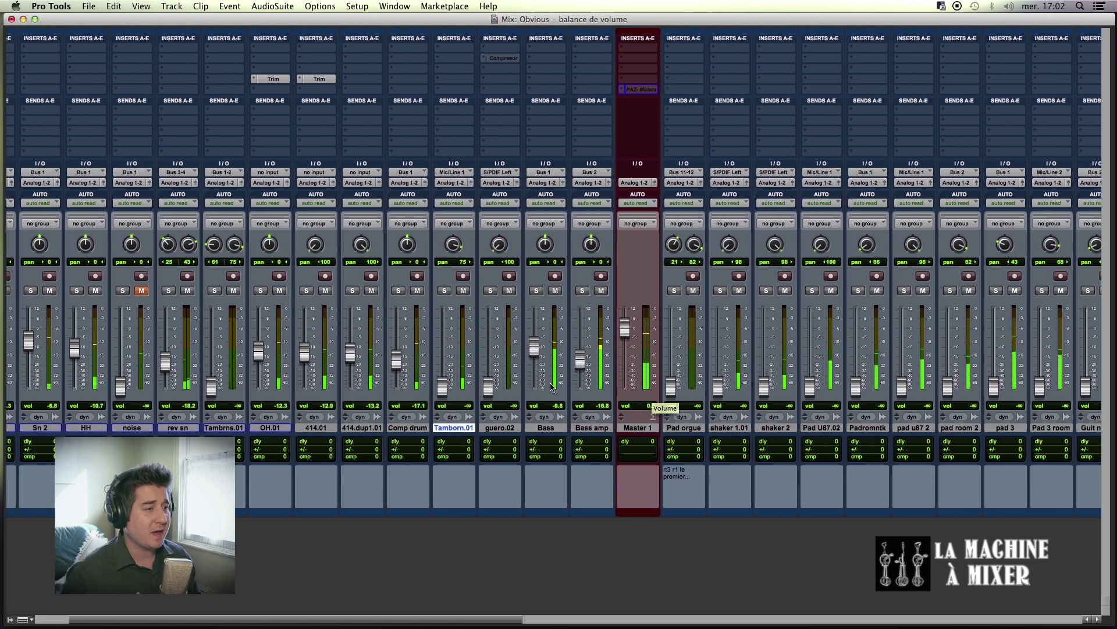
{"action": "scroll", "coordinate": [662, 365], "scroll_direction": "right", "scroll_amount": 3}
{"action": "scroll", "coordinate": [551, 385], "scroll_direction": "right", "scroll_amount": 1}
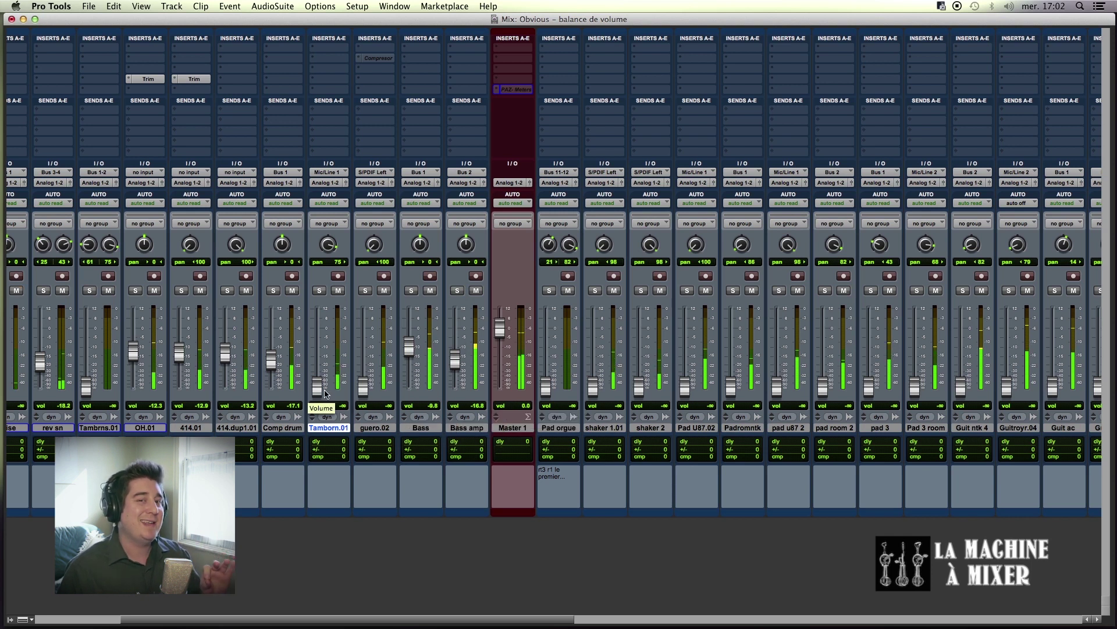
{"action": "left_click_drag", "start_coordinate": [363, 389], "coordinate": [320, 370]}
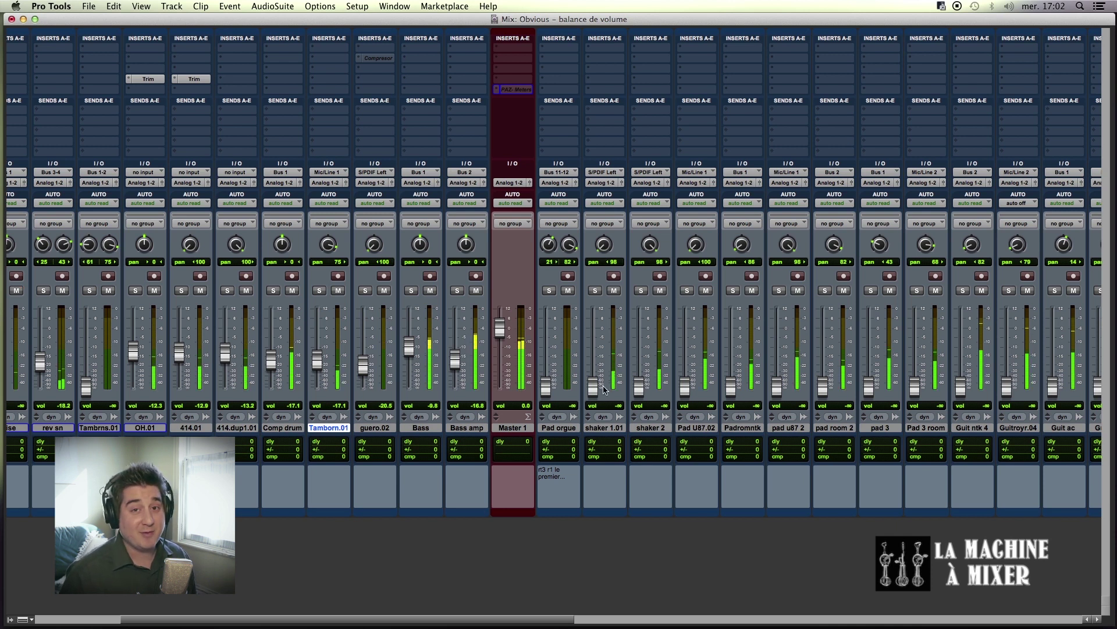
{"action": "mouse_move", "coordinate": [602, 372]}
{"action": "left_mouse_down"}
{"action": "mouse_move", "coordinate": [596, 387]}
{"action": "mouse_move", "coordinate": [599, 358]}
{"action": "mouse_move", "coordinate": [638, 382]}
{"action": "mouse_move", "coordinate": [640, 359]}
{"action": "mouse_move", "coordinate": [595, 367]}
{"action": "left_mouse_up"}
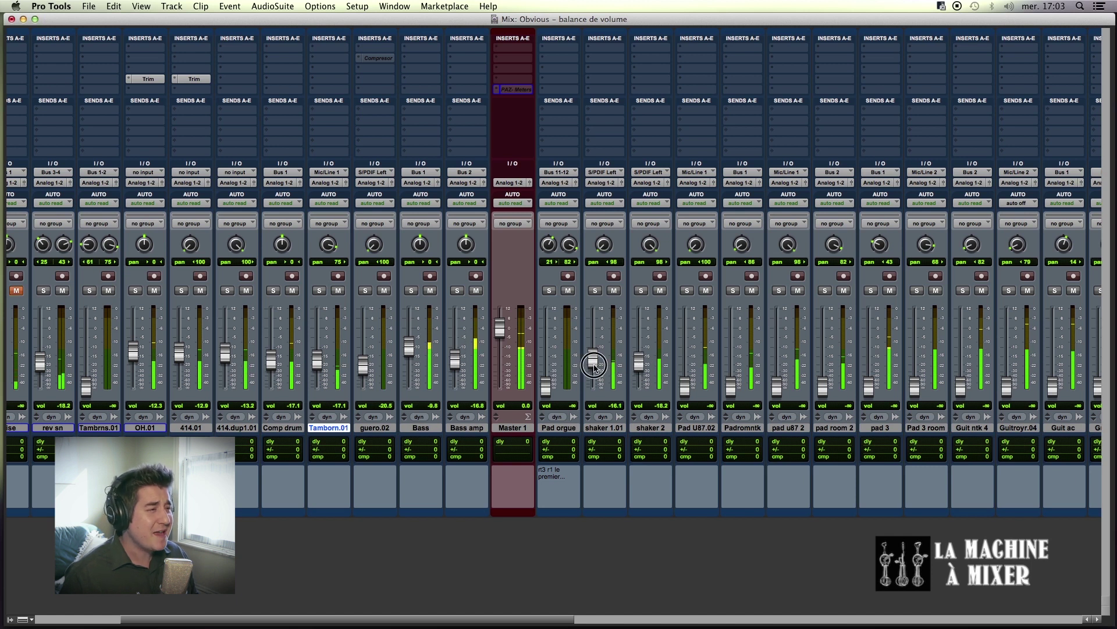
Set the pad faders: Pad U87.02 -18.8, Padromntk -24.7, pad u87 2 -18.8, pad room 2 -27.2, pad 3 -19.9, Pad 3 room -20.5 dB
{"action": "left_click_drag", "start_coordinate": [686, 388], "coordinate": [918, 369]}
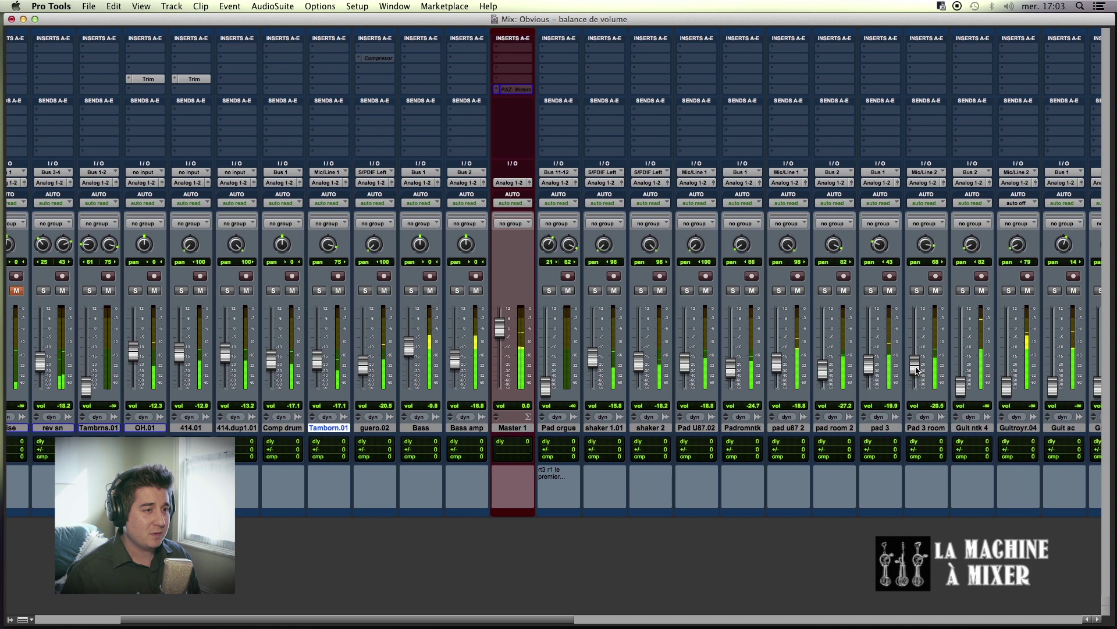
Set the guitar faders: Guit ntk 4 -19.9, Guitroyr.04 -19.2, Guit ac -17.5, Guit ac B -18.5, Slap guit -18.2, NTK guit 2 -19.2, Royer 2.01 -23.0 dB
{"action": "scroll", "coordinate": [917, 369], "scroll_direction": "right", "scroll_amount": 10}
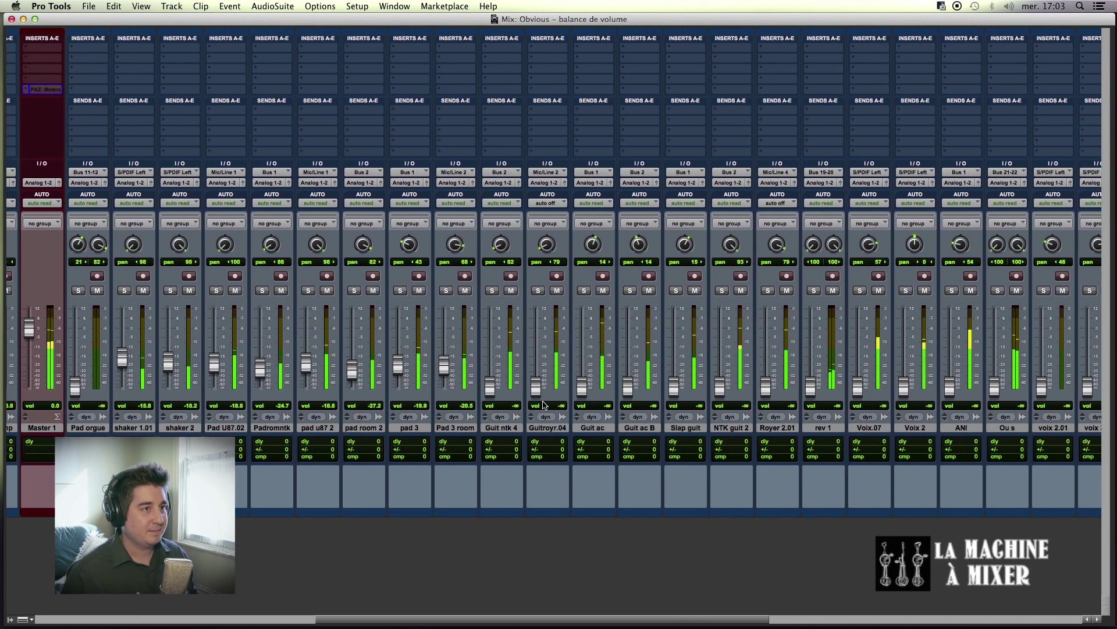
{"action": "left_click_drag", "start_coordinate": [489, 387], "coordinate": [582, 360]}
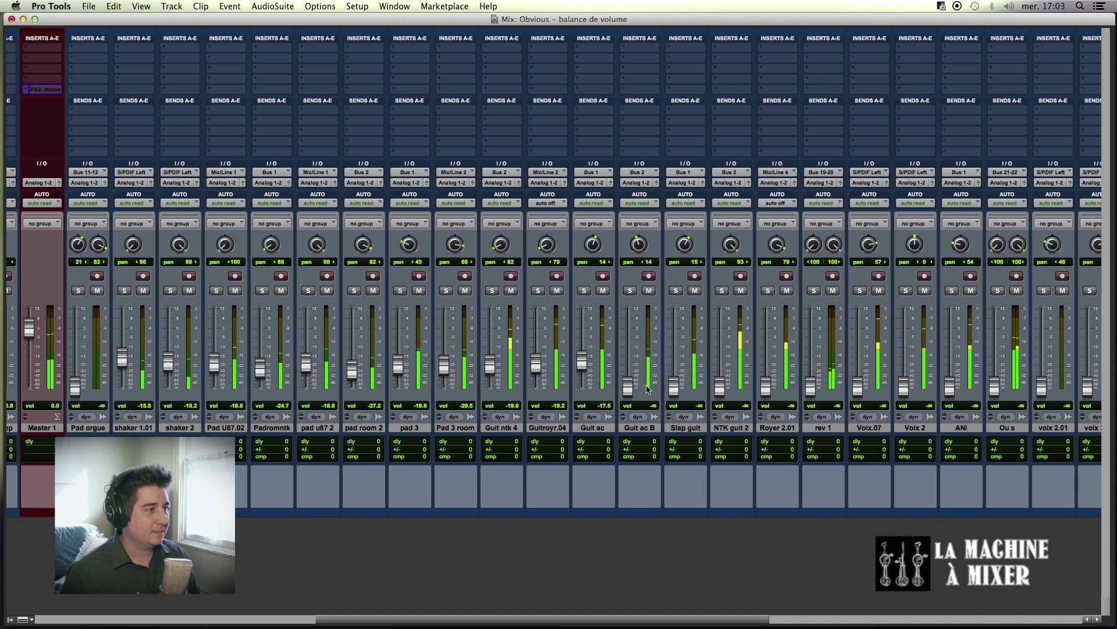
{"action": "left_click_drag", "start_coordinate": [628, 389], "coordinate": [769, 372]}
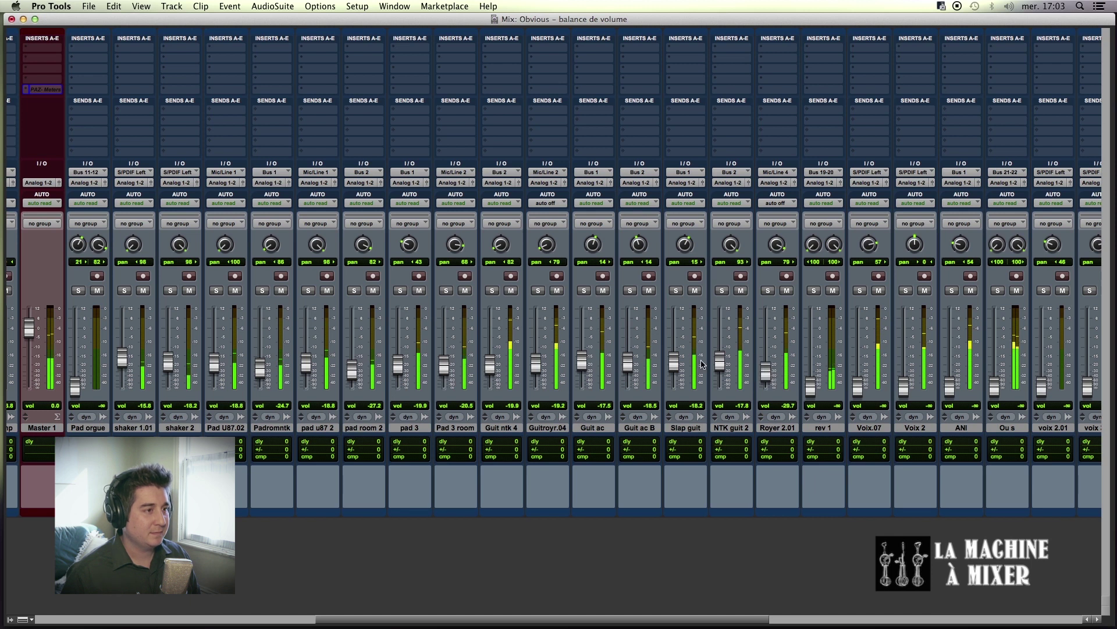
{"action": "left_click_drag", "start_coordinate": [719, 360], "coordinate": [767, 366]}
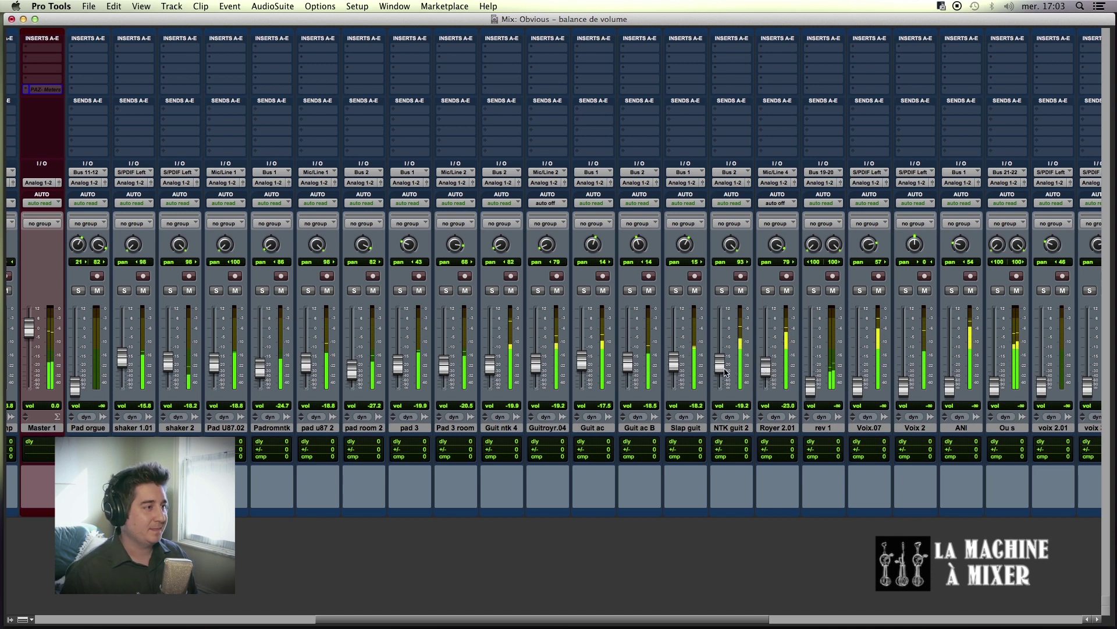
Save the session with the vocal channels in view
{"action": "scroll", "coordinate": [782, 389], "scroll_direction": "right", "scroll_amount": 5}
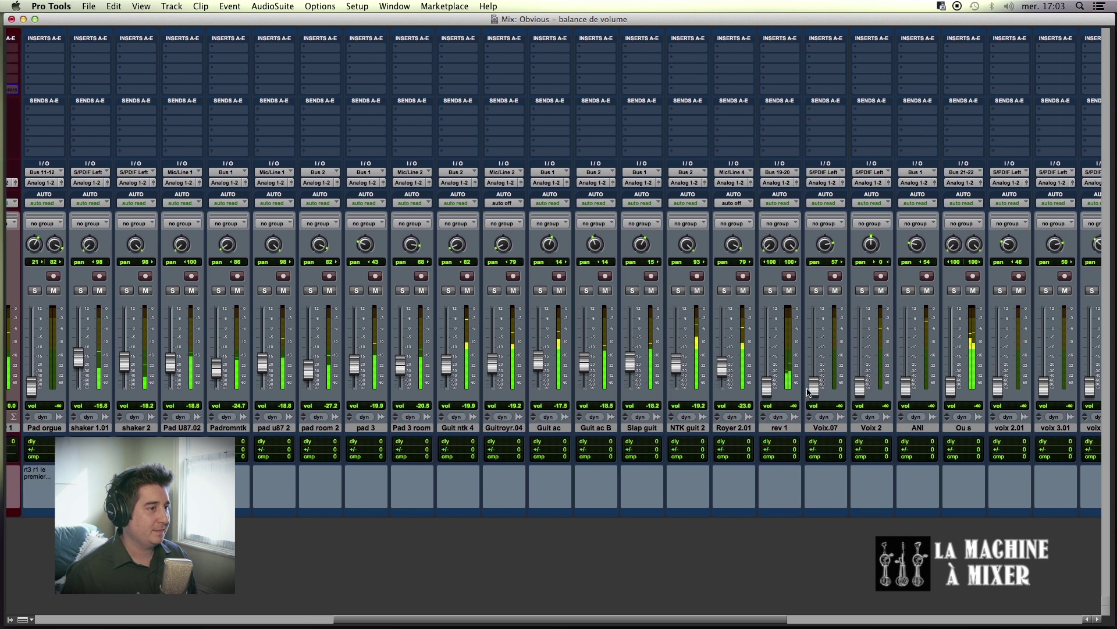
{"action": "key", "text": "super+s"}
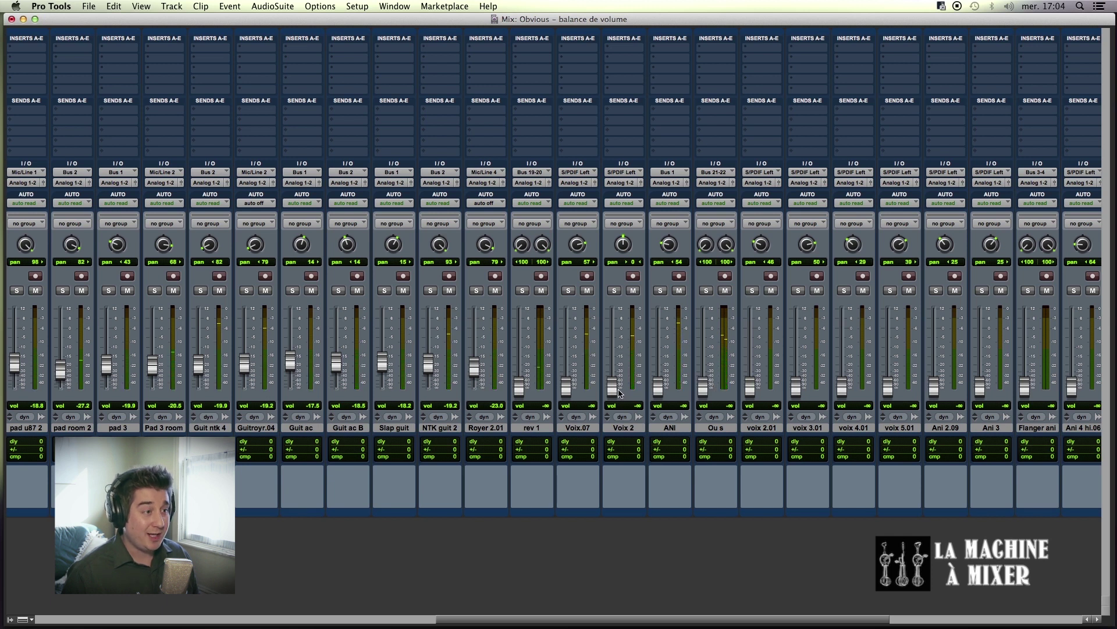
Set the lead vocal faders: Voix.07 to -12.6, Voix 2 to -18.5 and ANI to -15.8 dB
{"action": "left_click_drag", "start_coordinate": [573, 388], "coordinate": [567, 355]}
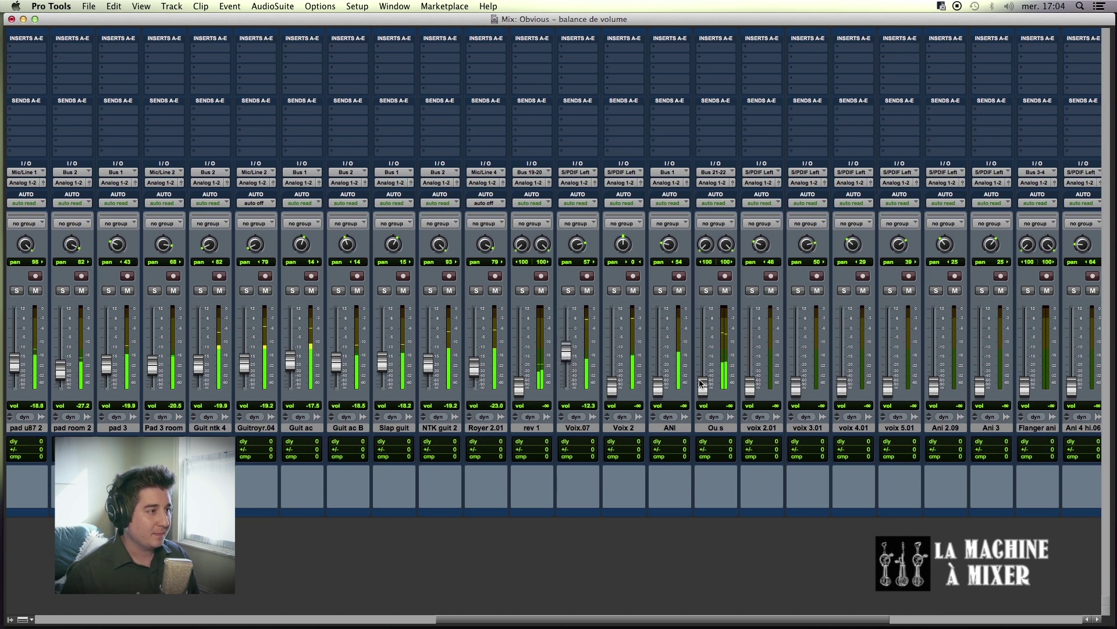
{"action": "left_click_drag", "start_coordinate": [659, 384], "coordinate": [661, 356]}
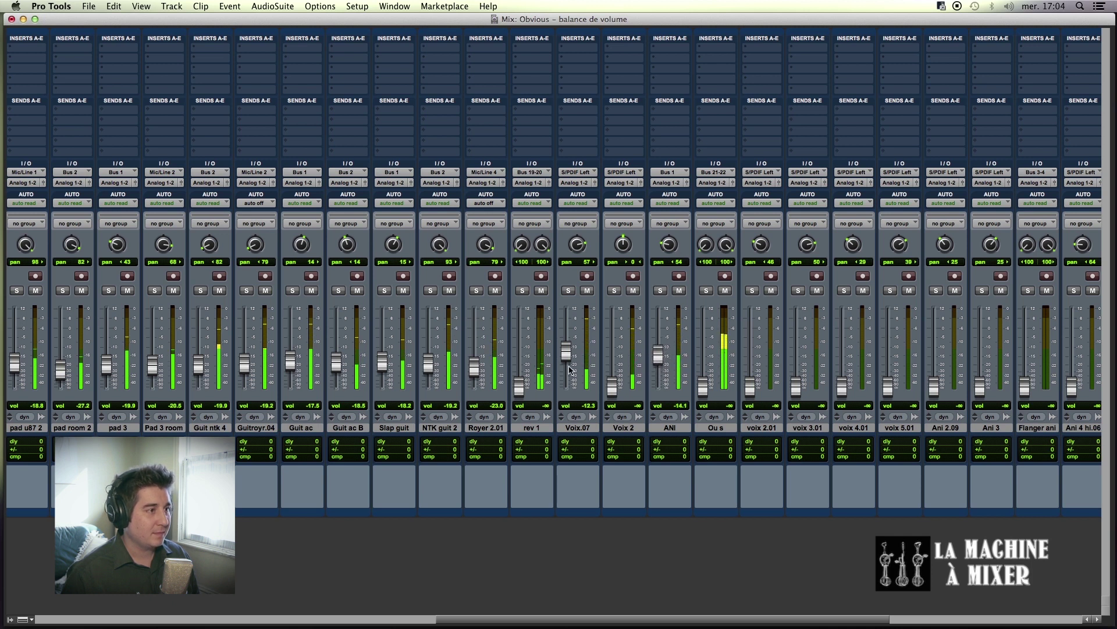
{"action": "left_click_drag", "start_coordinate": [662, 361], "coordinate": [662, 364]}
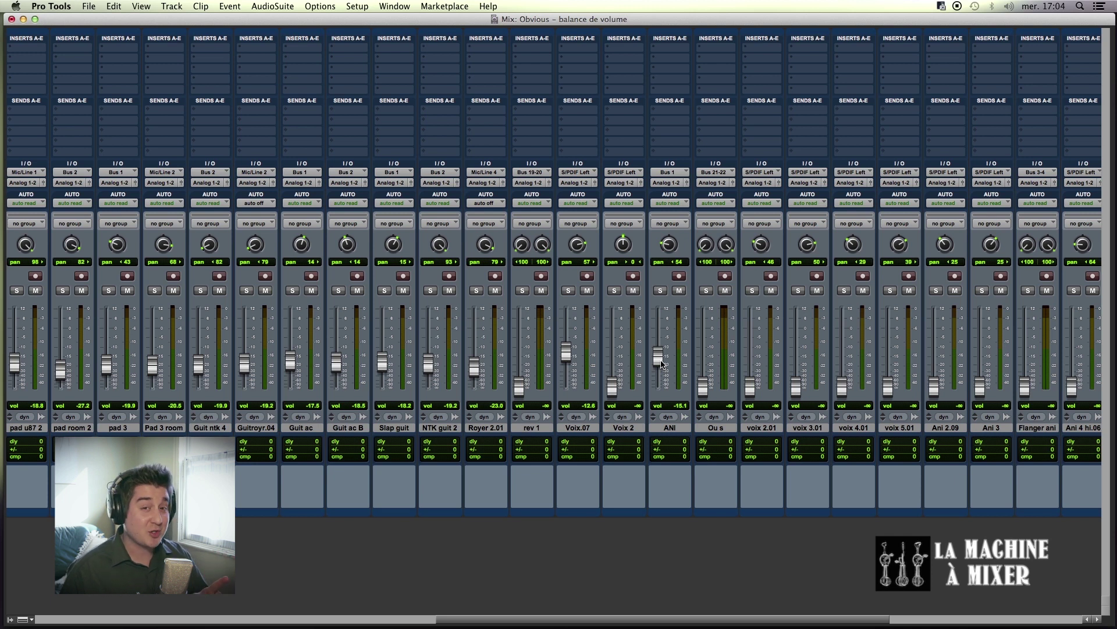
{"action": "left_click_drag", "start_coordinate": [615, 384], "coordinate": [617, 358]}
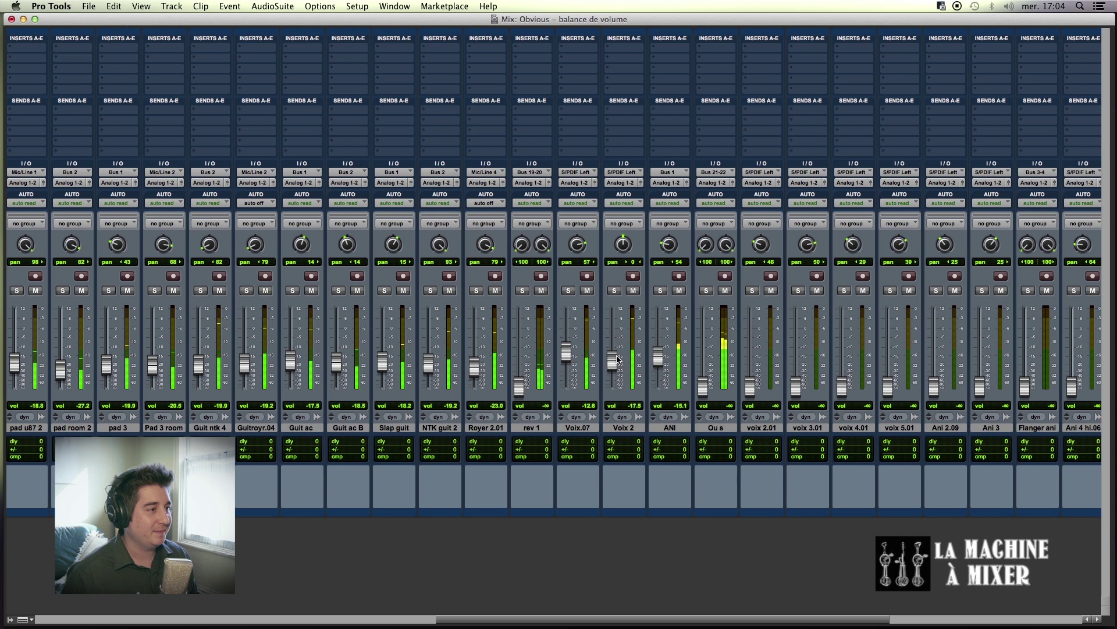
{"action": "left_click_drag", "start_coordinate": [660, 362], "coordinate": [612, 367]}
Raise the Ou s vocal fader to -17.1 dB and the rev 1 fader to -15.1 dB
{"action": "left_click_drag", "start_coordinate": [705, 391], "coordinate": [707, 369]}
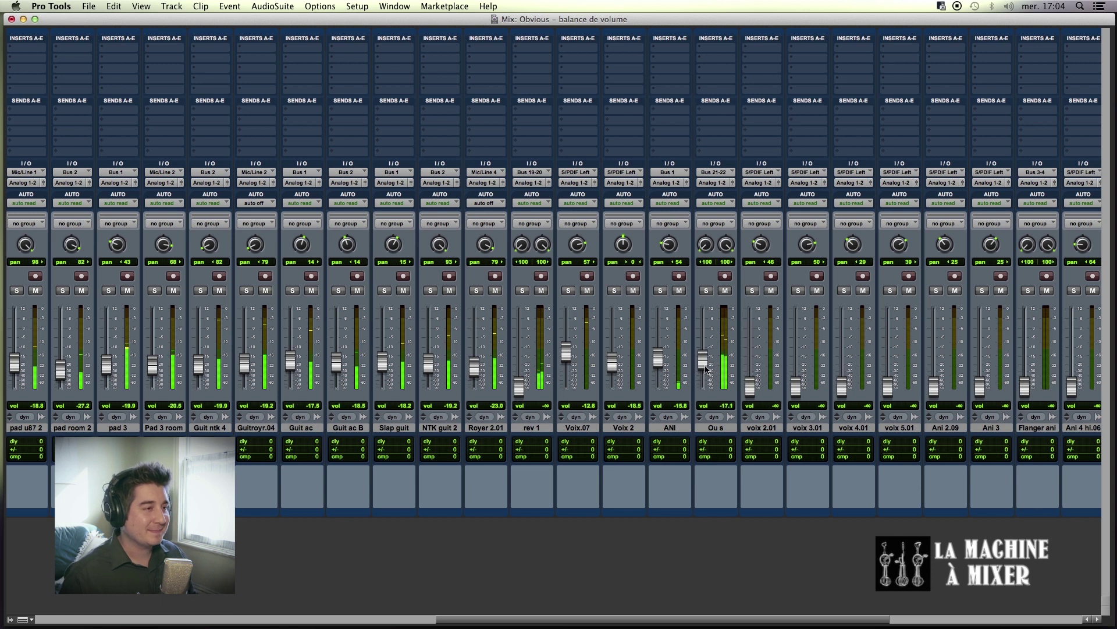
{"action": "left_click", "coordinate": [704, 367]}
{"action": "left_click", "coordinate": [704, 366]}
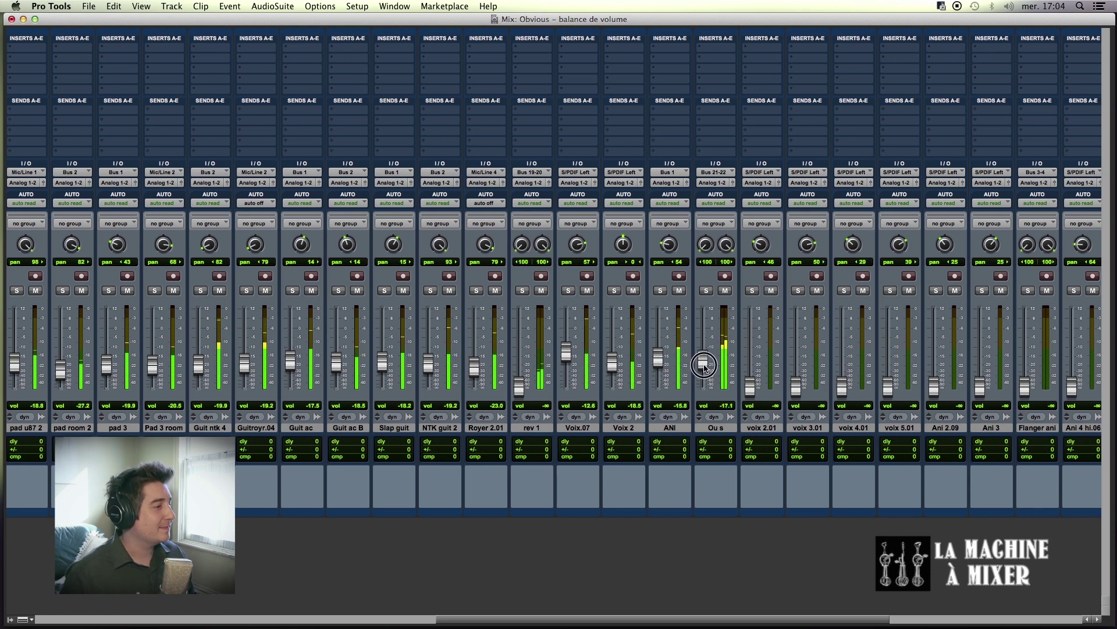
{"action": "left_click_drag", "start_coordinate": [519, 393], "coordinate": [521, 360]}
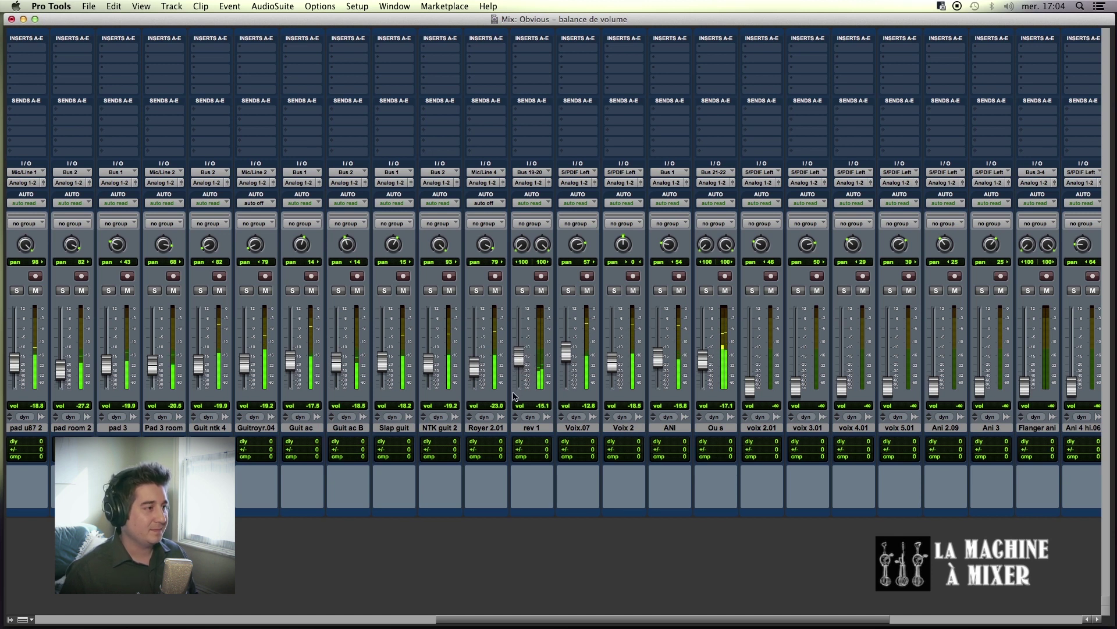
Save the session and resume playback with the drum and bass channels in view
{"action": "scroll", "coordinate": [507, 399], "scroll_direction": "left", "scroll_amount": 1}
{"action": "scroll", "coordinate": [507, 401], "scroll_direction": "left", "scroll_amount": 10}
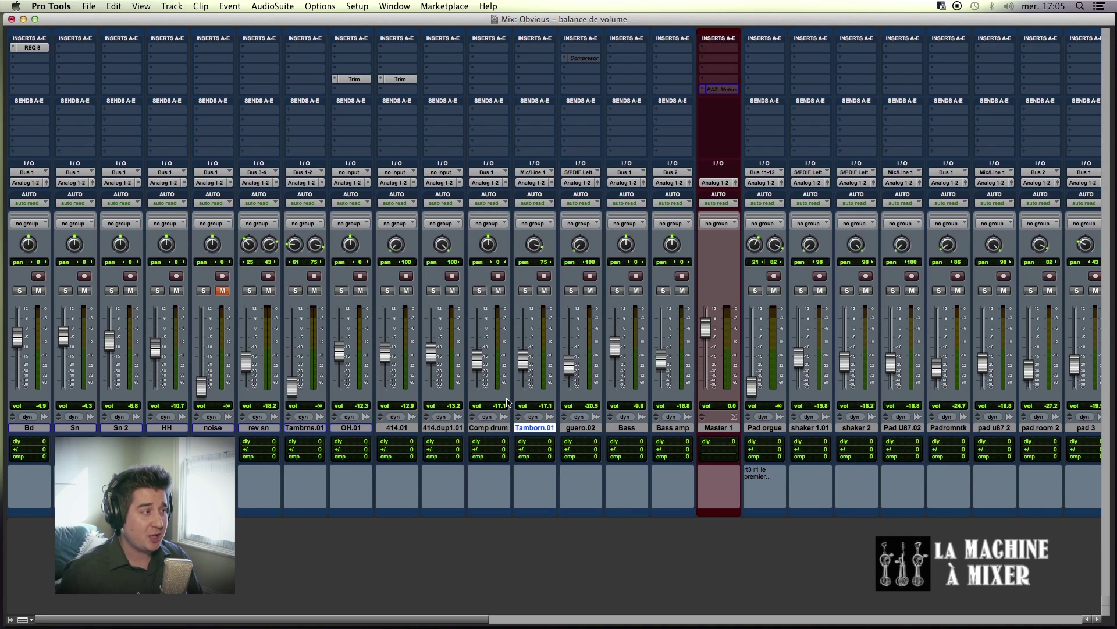
{"action": "key", "text": "space"}
{"action": "key", "text": "super+s"}
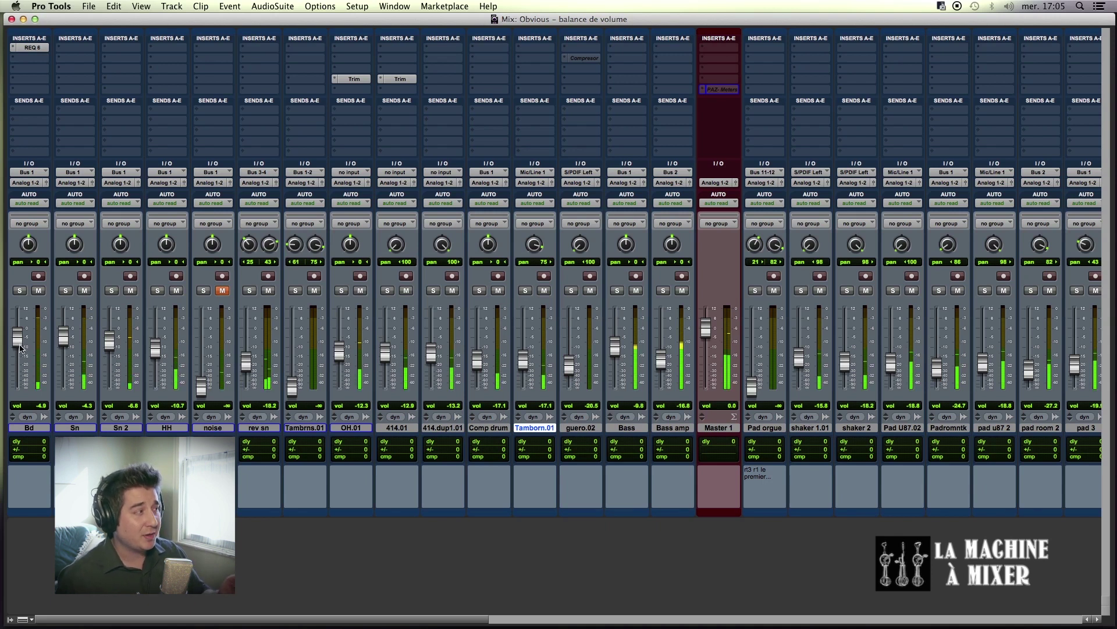
Raise the rhythm section faders: Bd to -2.8, Bass to -7.0, 414.01 to -8.3, 414.dup1.01 to about -8.8 and Sn to -3.1 dB
{"action": "left_click_drag", "start_coordinate": [20, 347], "coordinate": [21, 342]}
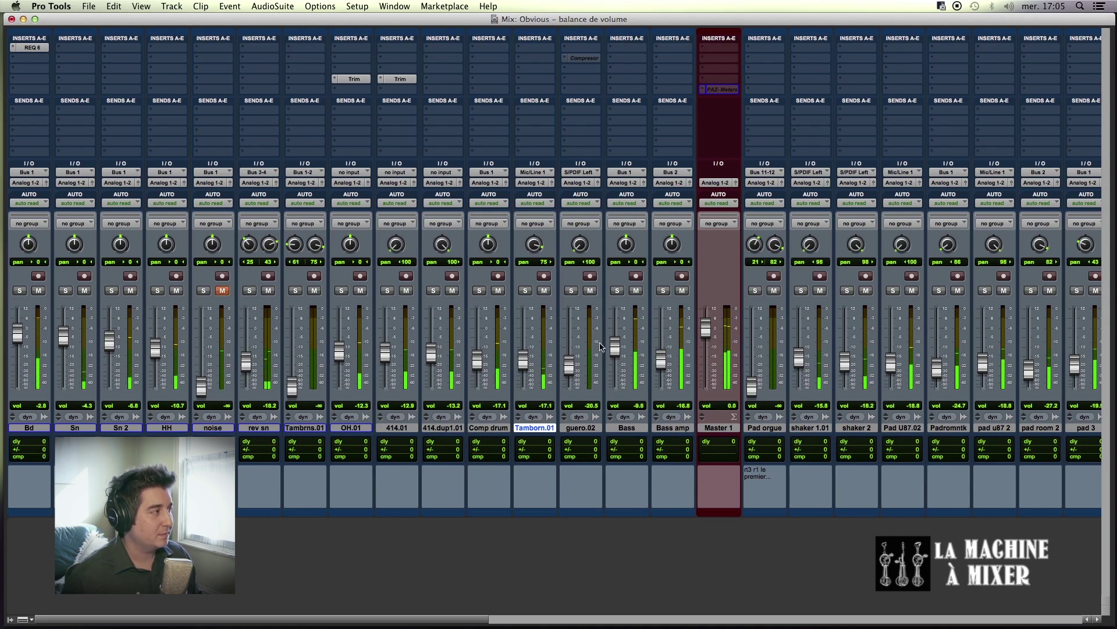
{"action": "left_click_drag", "start_coordinate": [615, 348], "coordinate": [615, 342]}
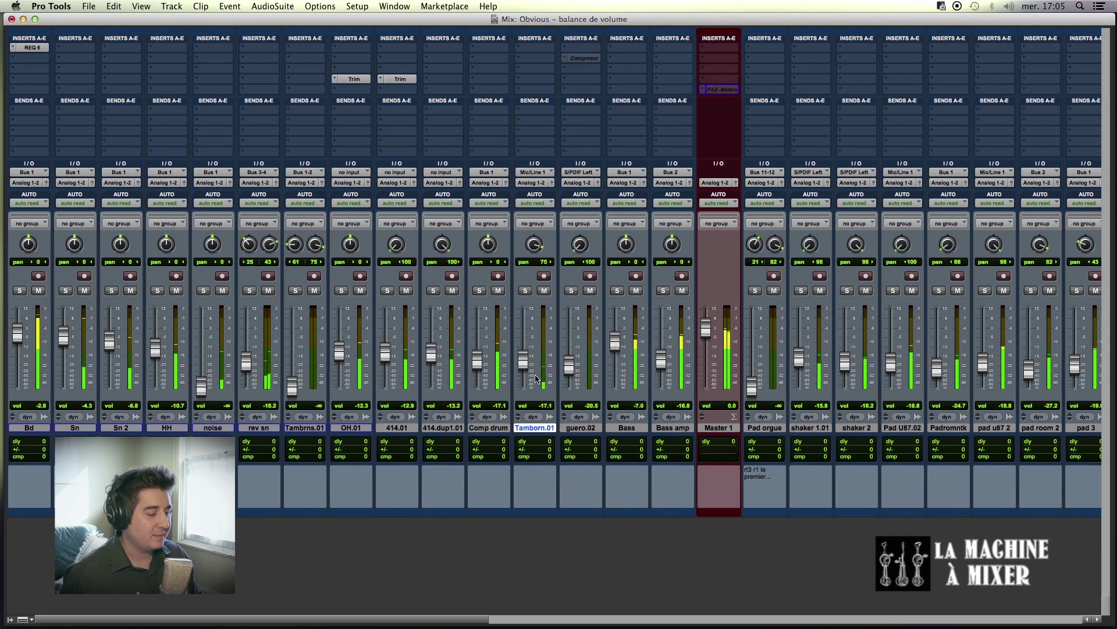
{"action": "mouse_move", "coordinate": [385, 351]}
{"action": "left_mouse_down"}
{"action": "mouse_move", "coordinate": [432, 347]}
{"action": "mouse_move", "coordinate": [389, 349]}
{"action": "left_mouse_up"}
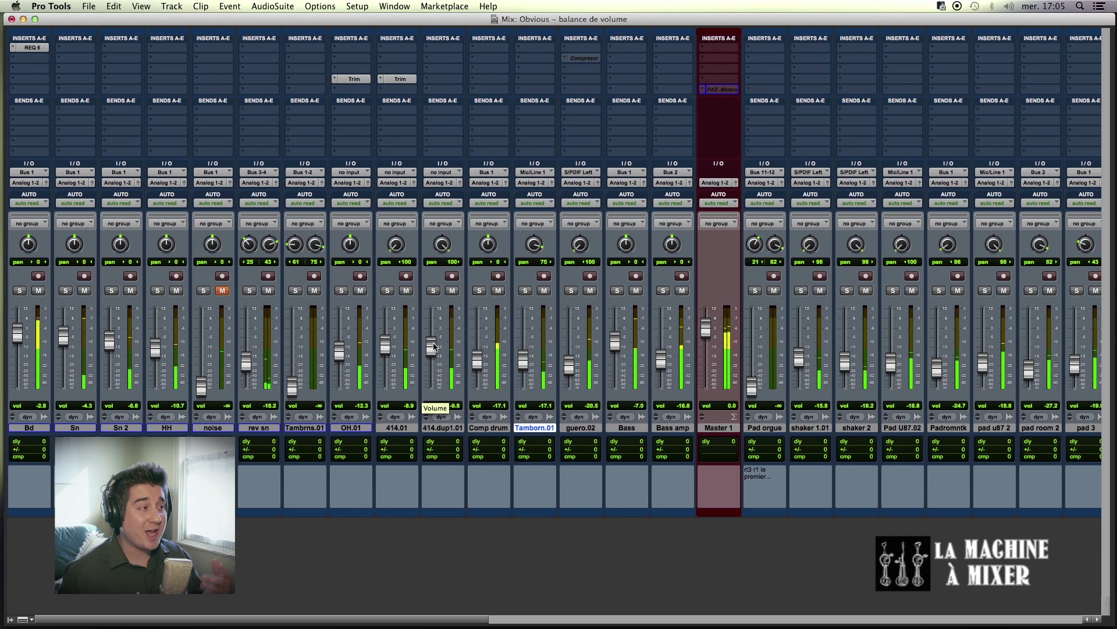
{"action": "left_click_drag", "start_coordinate": [386, 354], "coordinate": [385, 349]}
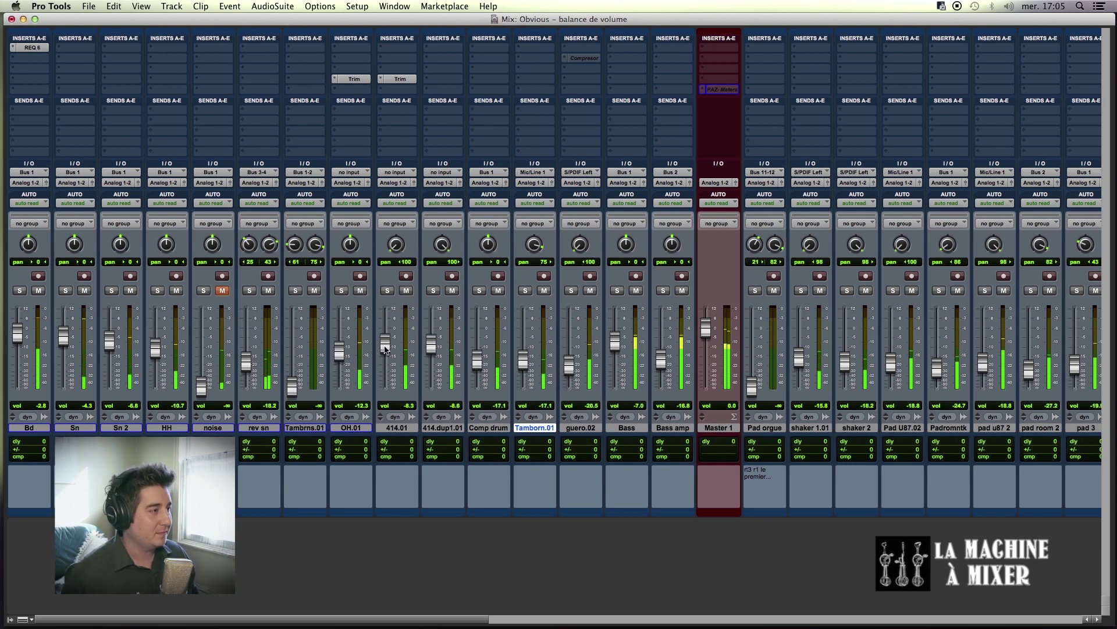
{"action": "left_click", "coordinate": [68, 341]}
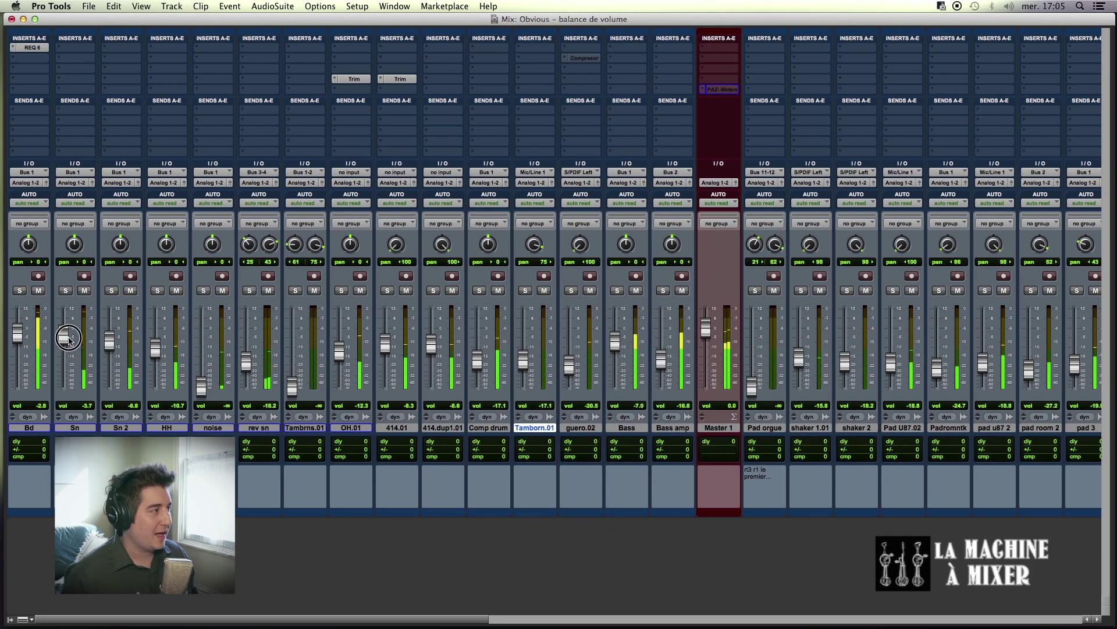
{"action": "left_click_drag", "start_coordinate": [70, 338], "coordinate": [68, 339]}
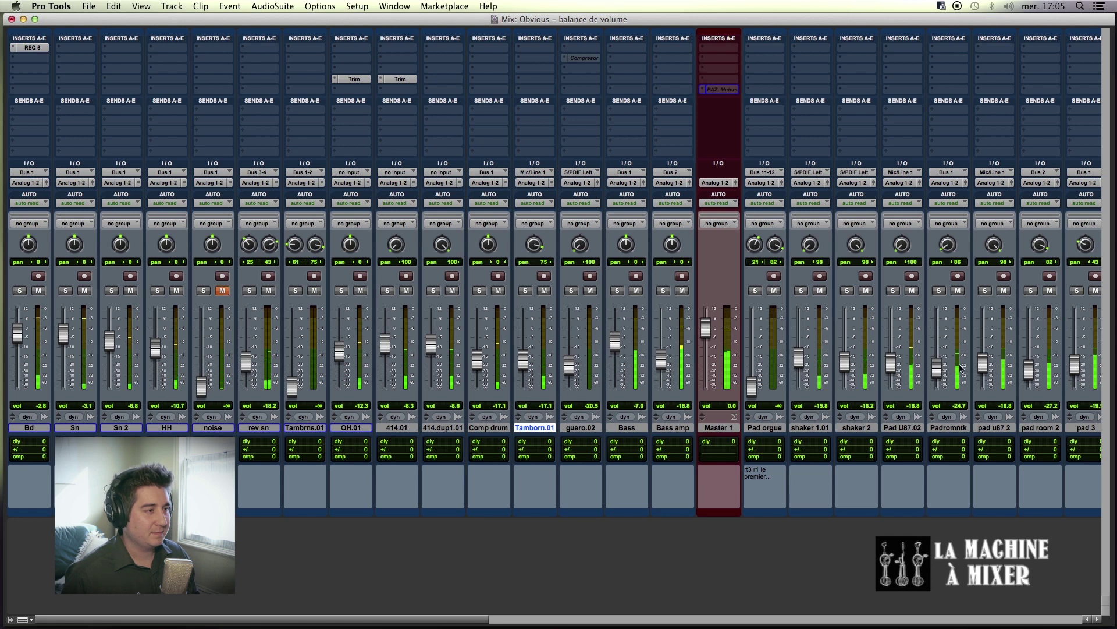
Rebalance the vocals: Voix.07 at -12.6, Voix 2 at -15.8 and ANI at -15.1 dB, with a slight Ou s fader adjustment
{"action": "scroll", "coordinate": [851, 420], "scroll_direction": "right", "scroll_amount": 1}
{"action": "scroll", "coordinate": [851, 420], "scroll_direction": "right", "scroll_amount": 10}
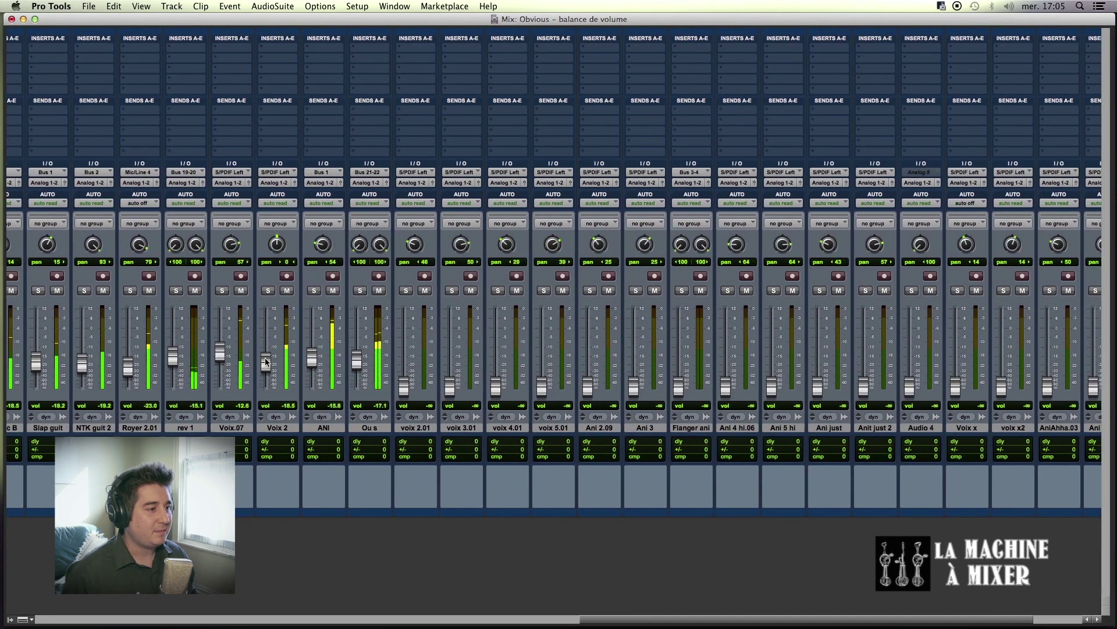
{"action": "left_click_drag", "start_coordinate": [265, 361], "coordinate": [225, 354]}
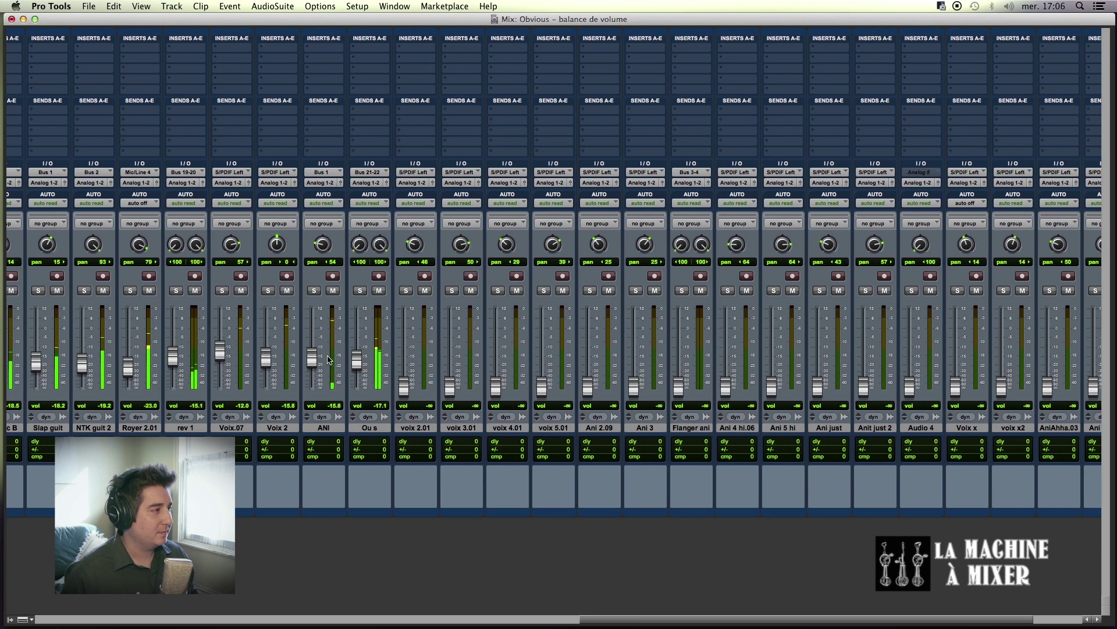
{"action": "mouse_move", "coordinate": [317, 362]}
{"action": "left_mouse_down"}
{"action": "mouse_move", "coordinate": [356, 359]}
{"action": "mouse_move", "coordinate": [310, 358]}
{"action": "left_mouse_up"}
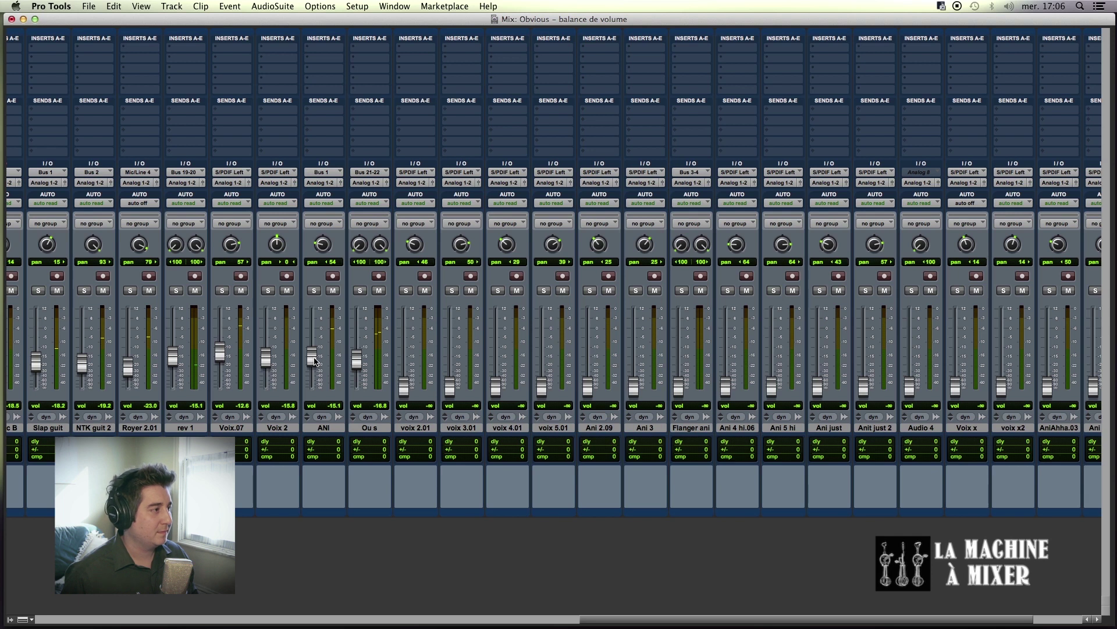
Switch to the Edit window and bring the drum tracks at the start of the track list into view
{"action": "key", "text": "super+equal"}
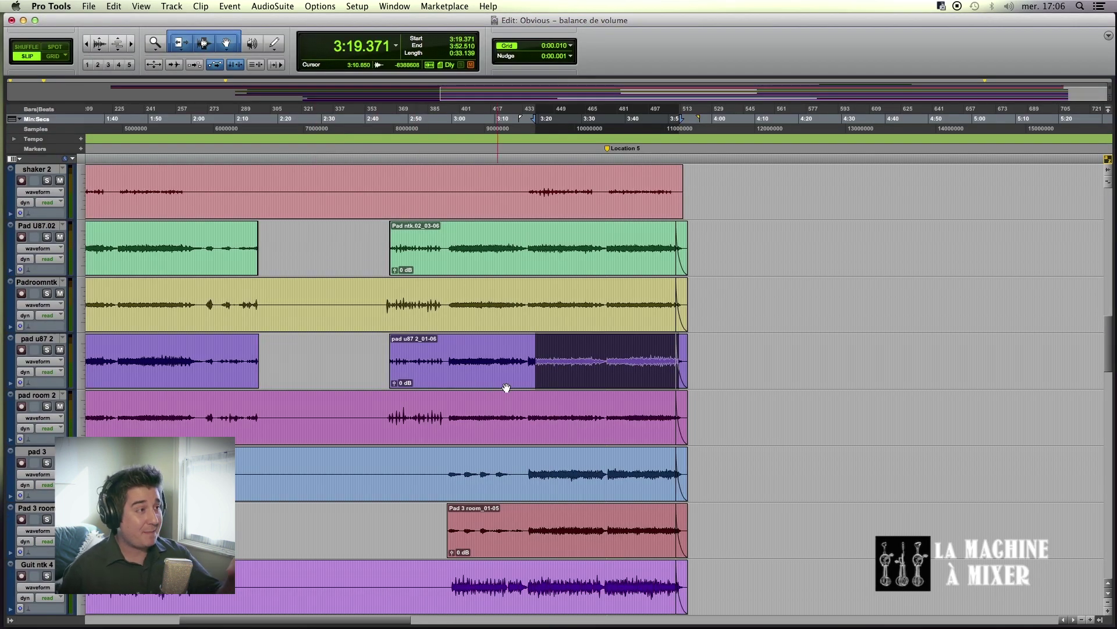
{"action": "scroll", "coordinate": [507, 387], "scroll_direction": "up", "scroll_amount": 10}
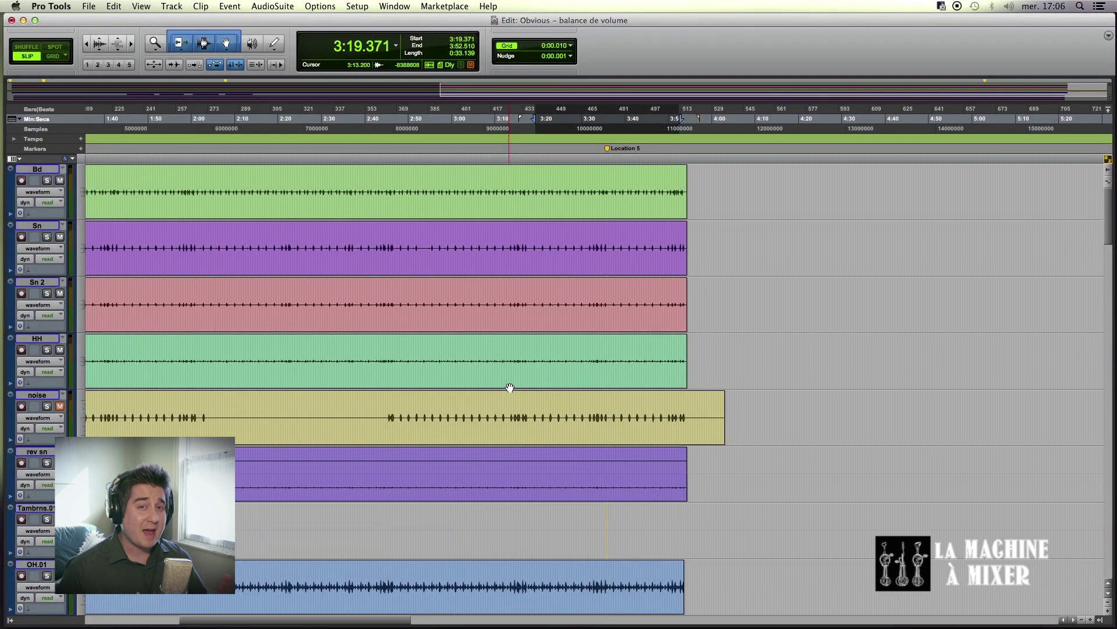